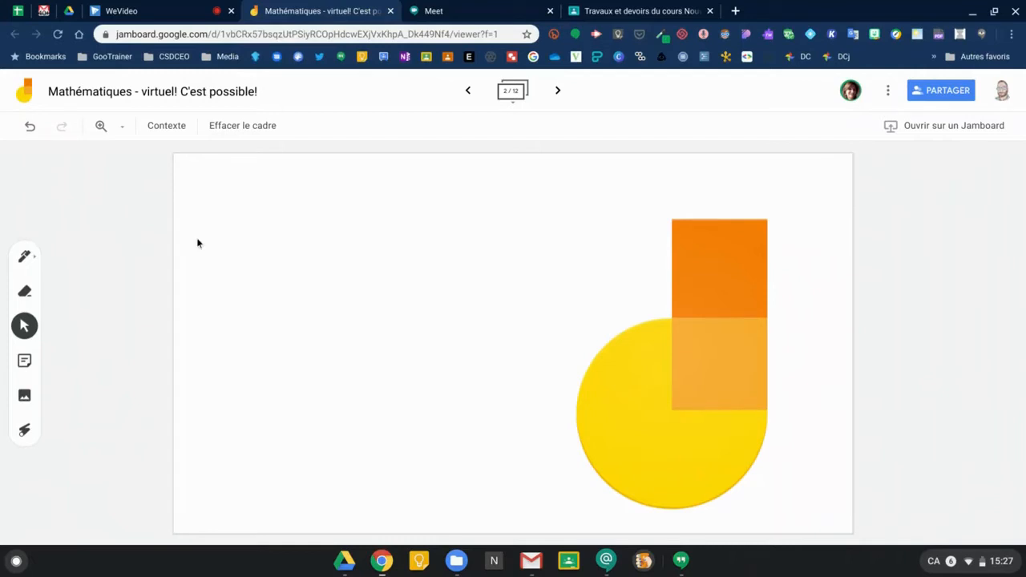
# Give frame 2 a square-grid (Carrés) background.
pyautogui.click(513, 101)
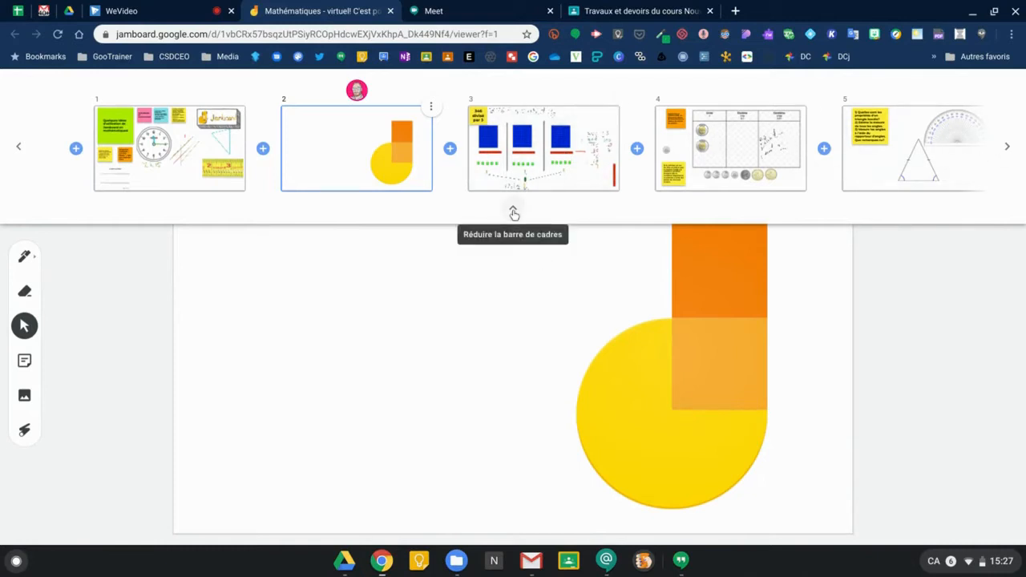
pyautogui.click(514, 214)
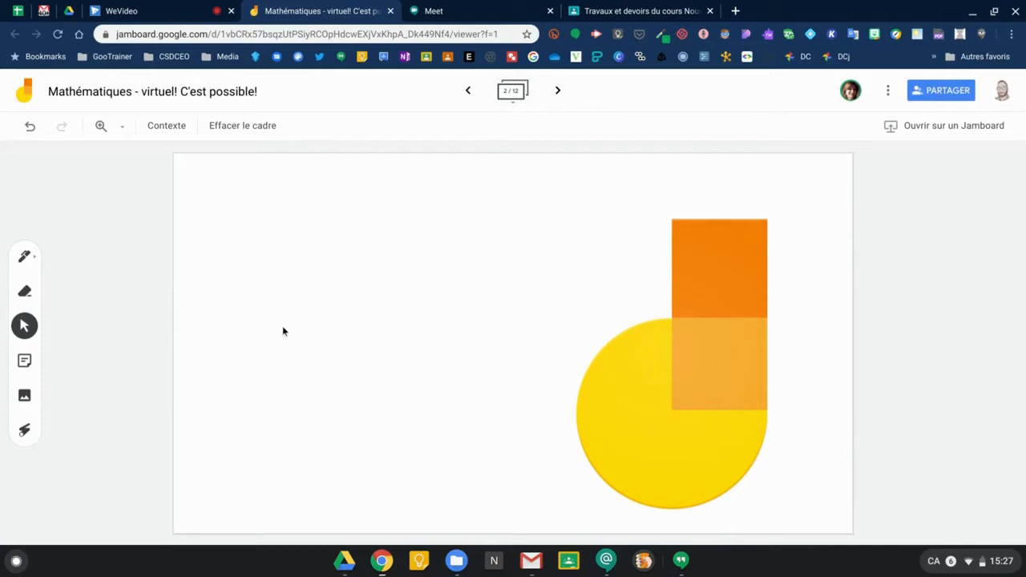
pyautogui.click(167, 128)
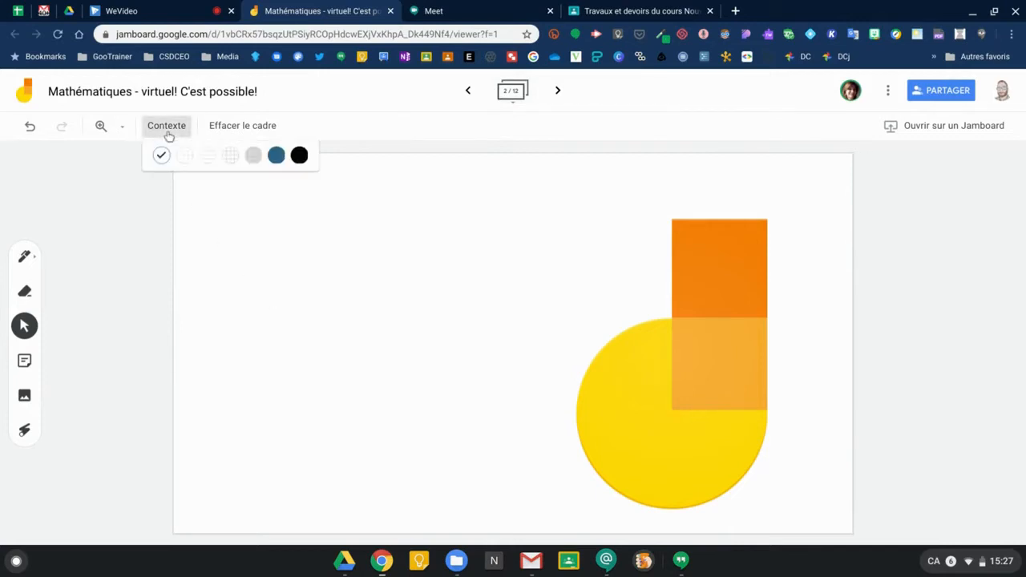
pyautogui.click(228, 159)
# With a green pen, draw a looping scribble and an underlined handwritten 2+2 beside it.
pyautogui.click(24, 256)
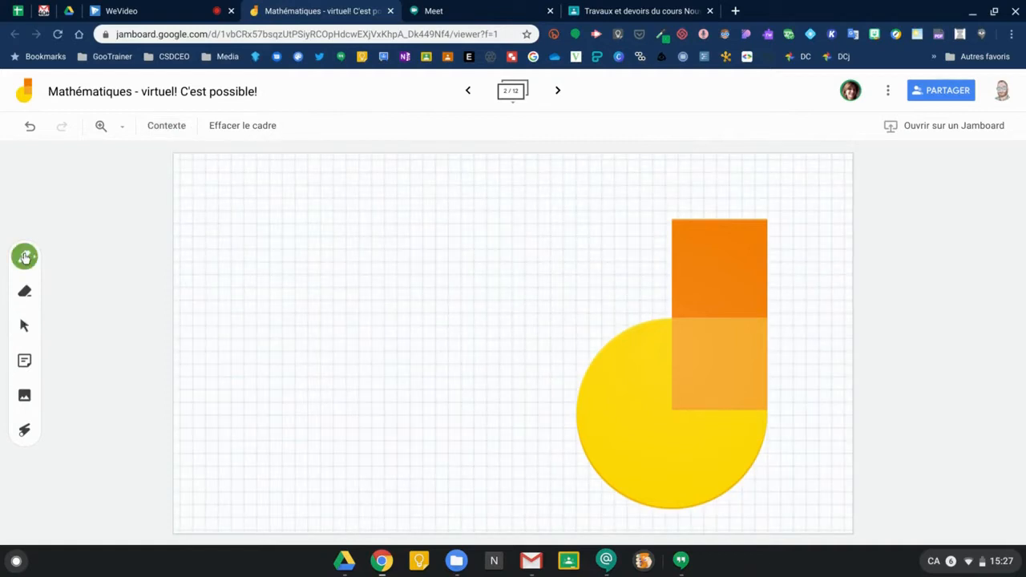
pyautogui.click(25, 256)
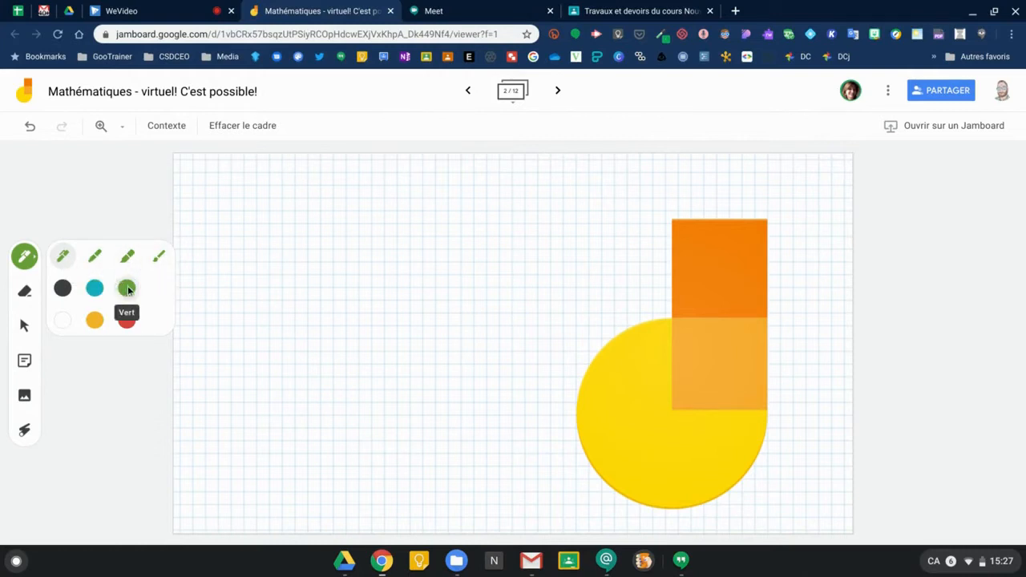
pyautogui.moveTo(239, 193)
pyautogui.mouseDown()
pyautogui.moveTo(262, 283)
pyautogui.moveTo(331, 222)
pyautogui.mouseUp()
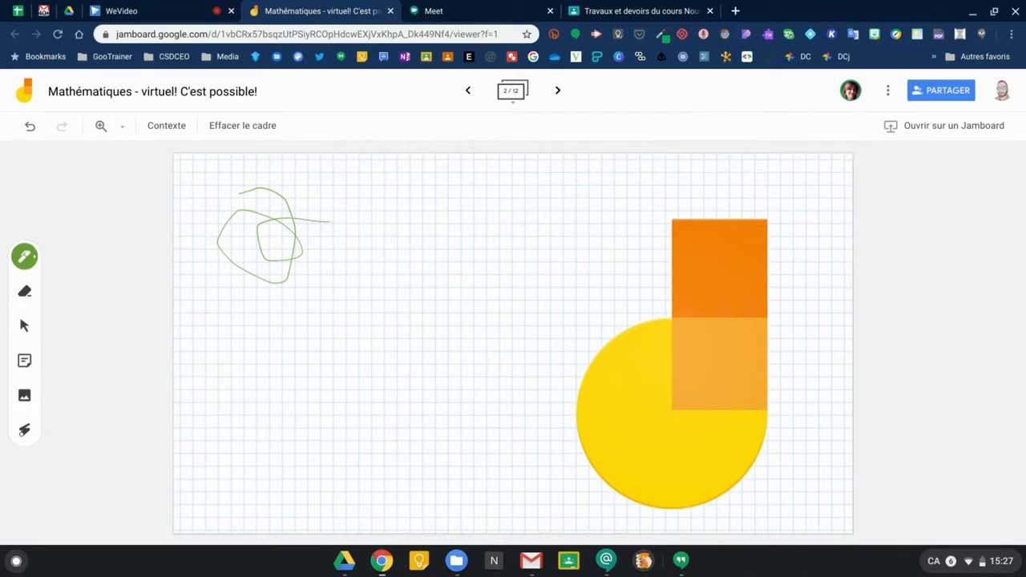
pyautogui.moveTo(351, 241); pyautogui.dragTo(380, 297)
pyautogui.moveTo(420, 237); pyautogui.dragTo(442, 271)
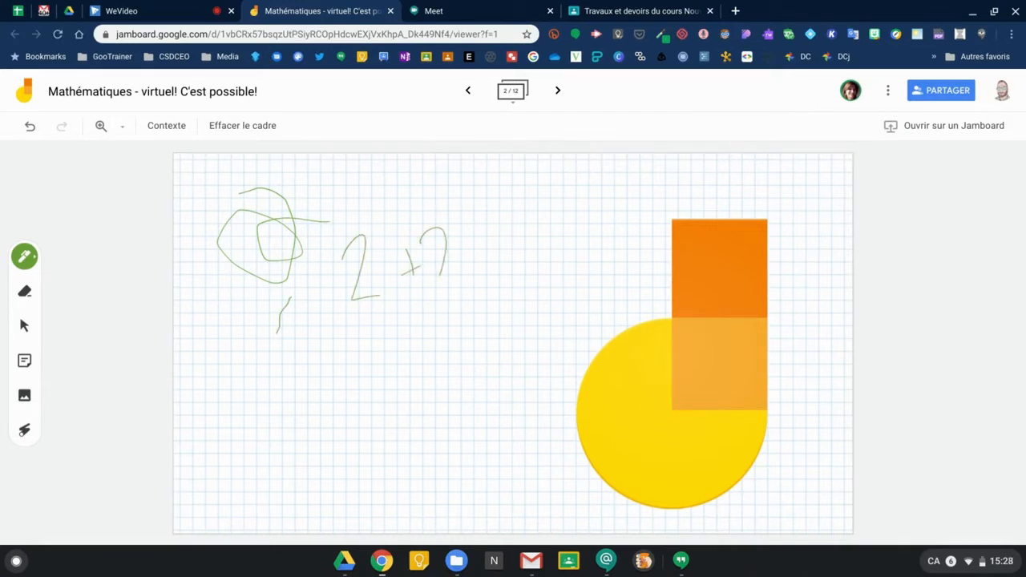
pyautogui.moveTo(334, 326); pyautogui.dragTo(482, 300)
# Erase part of the green scribble, then nudge the logo shapes slightly up.
pyautogui.click(24, 295)
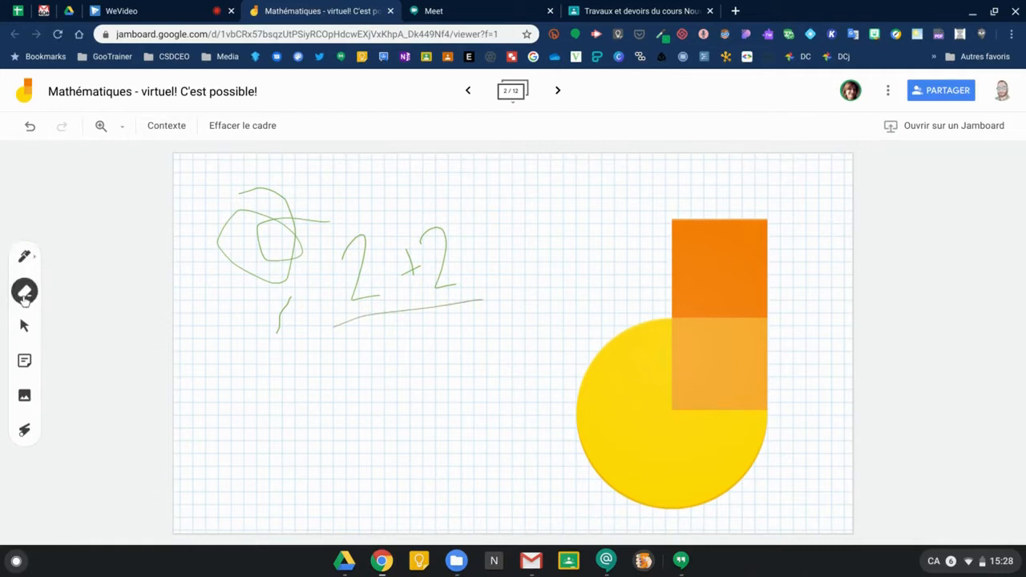
pyautogui.moveTo(213, 212); pyautogui.dragTo(305, 261)
pyautogui.click(24, 325)
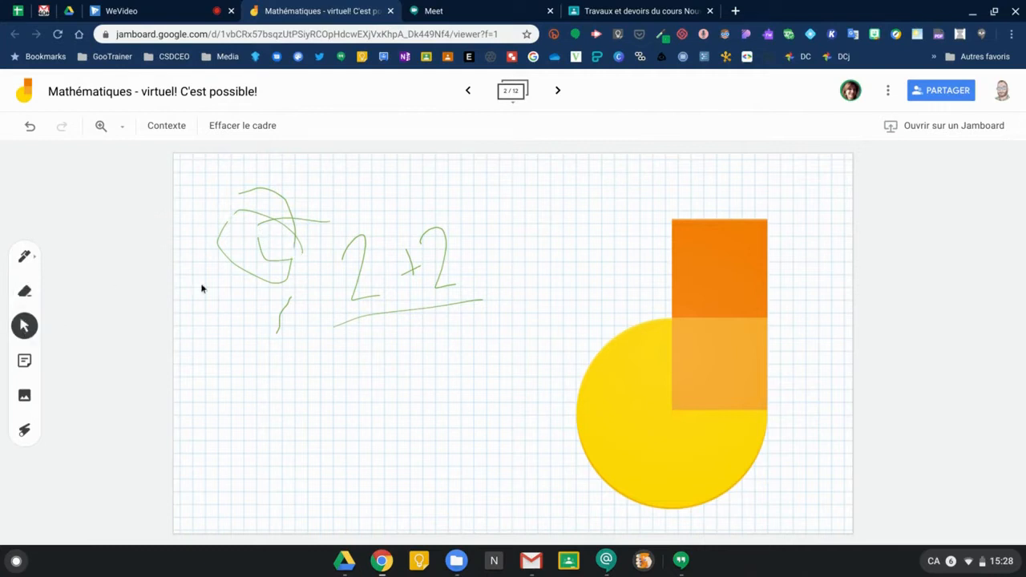
pyautogui.moveTo(708, 369)
pyautogui.mouseDown()
pyautogui.moveTo(721, 277)
pyautogui.moveTo(694, 325)
pyautogui.moveTo(706, 355)
pyautogui.mouseUp()
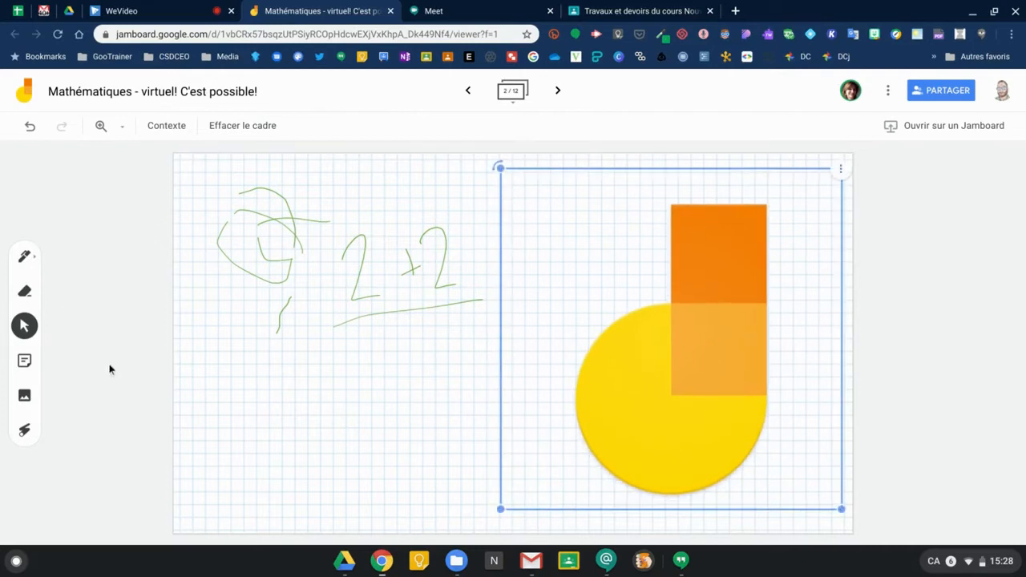
# Add a yellow sticky note reading 'jamboard' to the frame.
pyautogui.click(24, 361)
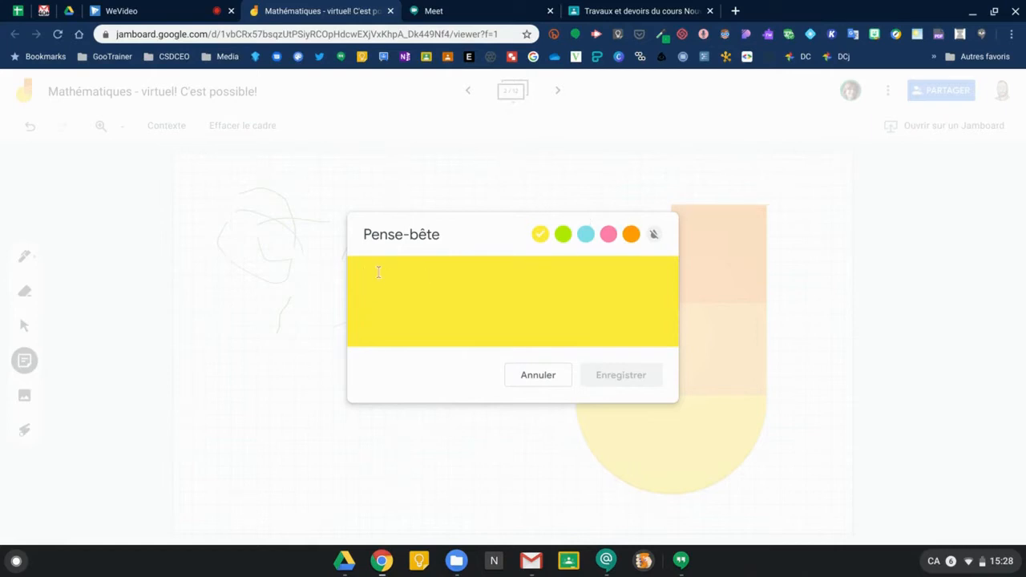
pyautogui.write('jamboar')
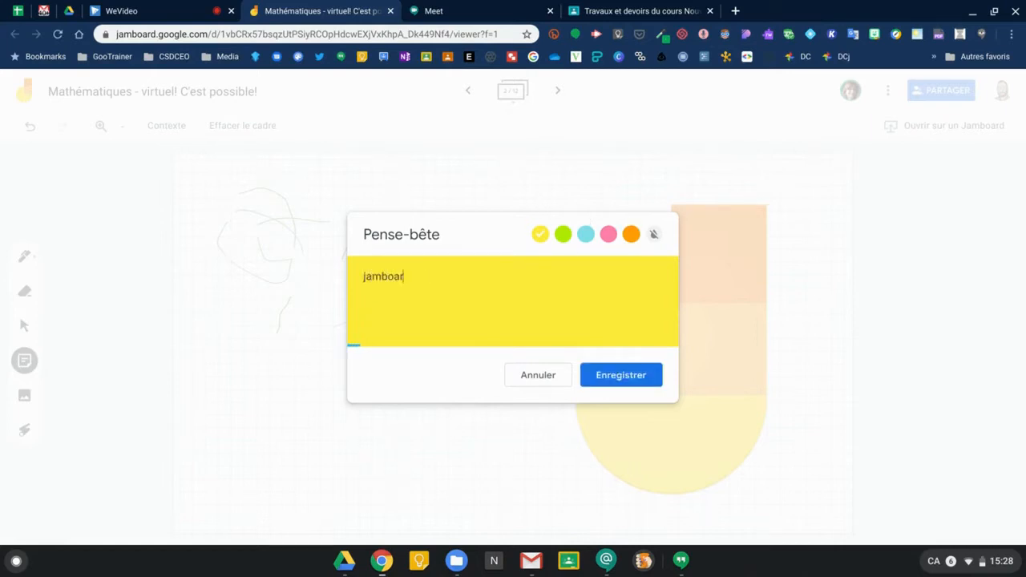
pyautogui.write('d')
pyautogui.click(613, 377)
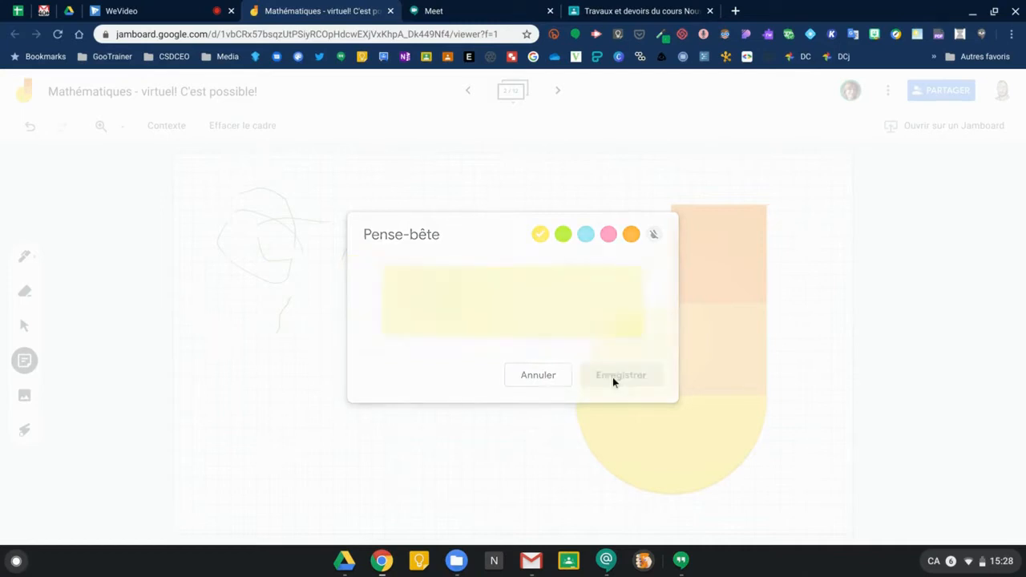
pyautogui.click(553, 375)
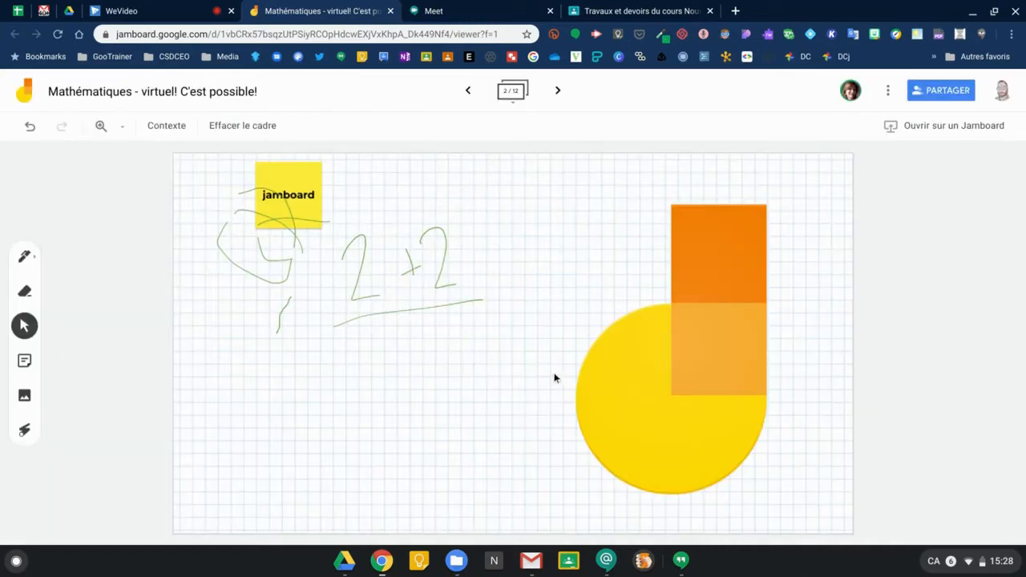
# Enlarge the jamboard note and place it at the lower left, below the 2+2.
pyautogui.click(292, 181)
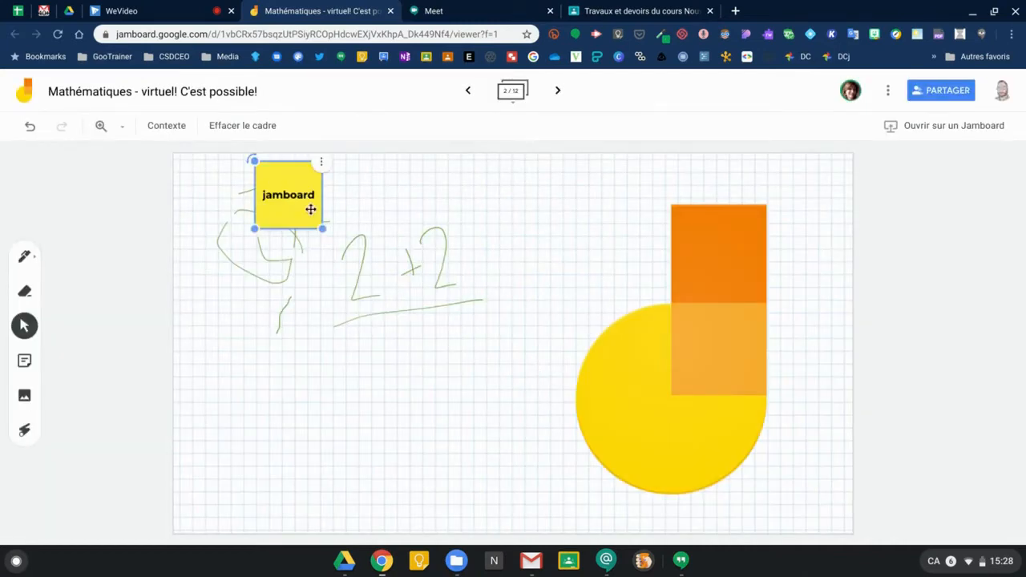
pyautogui.moveTo(321, 229); pyautogui.dragTo(500, 337)
pyautogui.moveTo(358, 213); pyautogui.dragTo(297, 358)
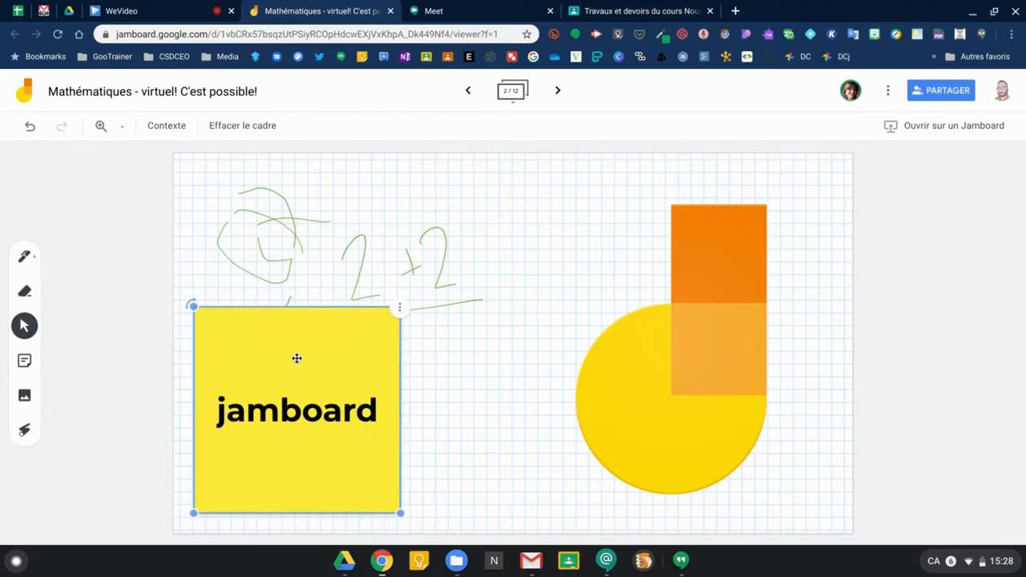
pyautogui.moveTo(400, 513); pyautogui.dragTo(362, 472)
pyautogui.moveTo(275, 426); pyautogui.dragTo(276, 464)
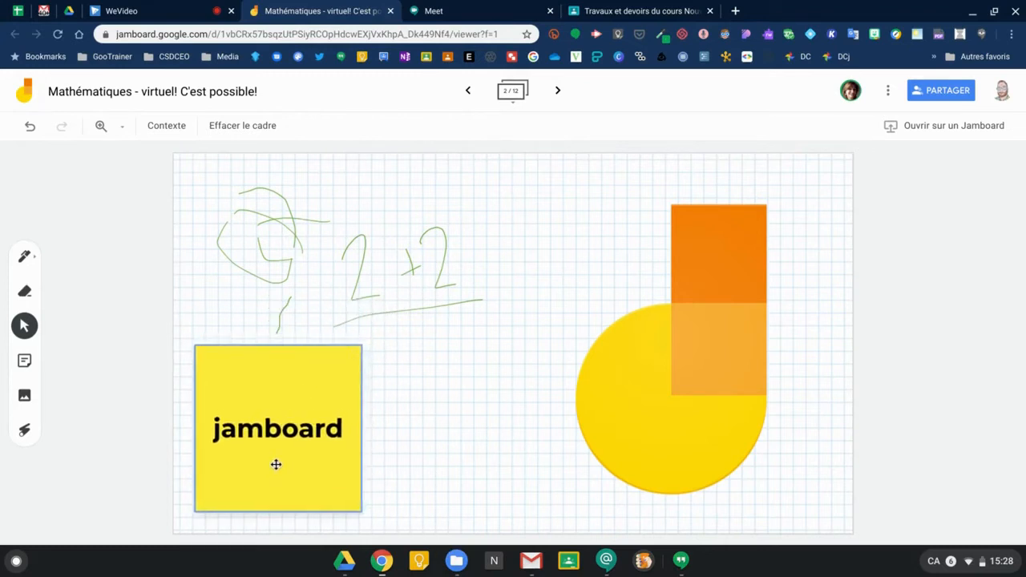
# Duplicate the jamboard note, spread copies over the 2+2 and top left, then search protractor images.
pyautogui.rightClick(276, 464)
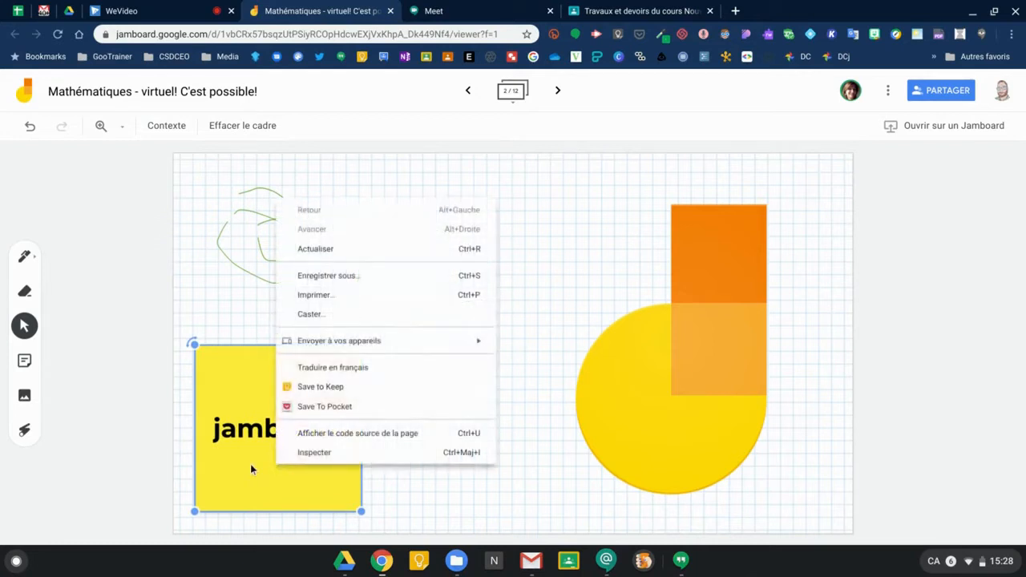
pyautogui.click(251, 465)
pyautogui.hotkey('ctrl', 'd')
pyautogui.hotkey('ctrl', 'd')
pyautogui.hotkey('ctrl', 'd')
pyautogui.hotkey('ctrl', 'd')
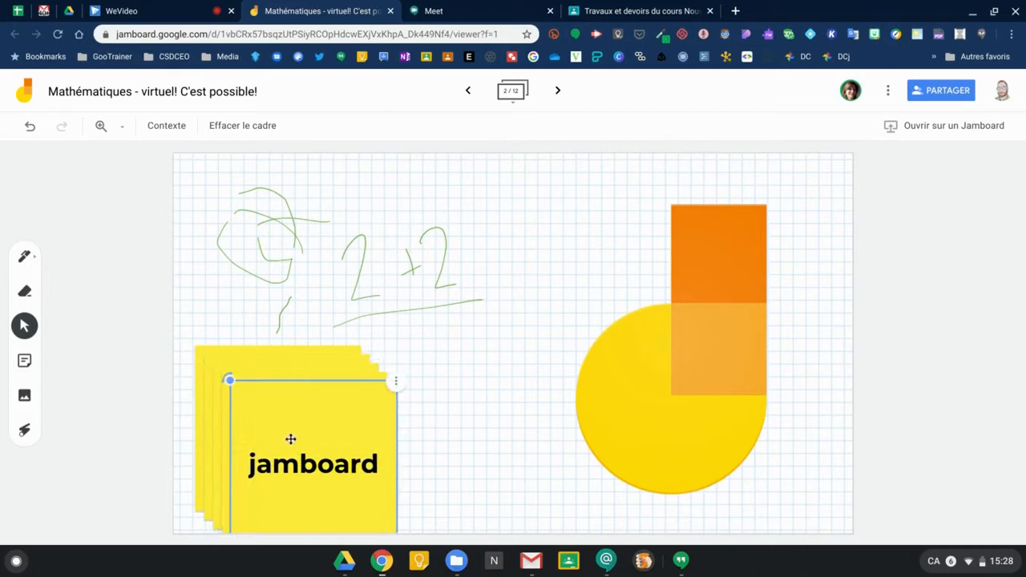
pyautogui.moveTo(295, 437); pyautogui.dragTo(462, 327)
pyautogui.moveTo(348, 408); pyautogui.dragTo(323, 230)
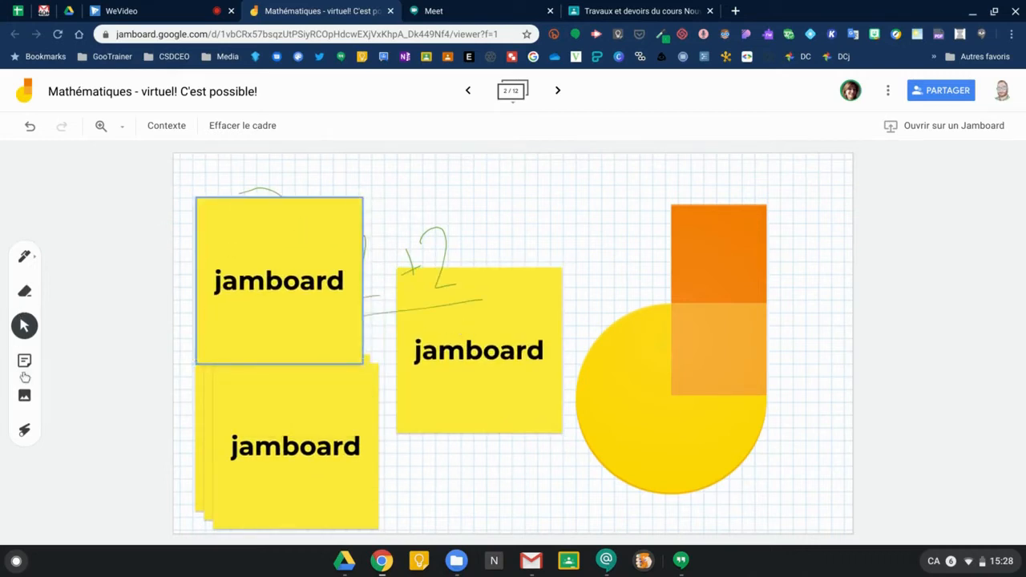
pyautogui.click(24, 397)
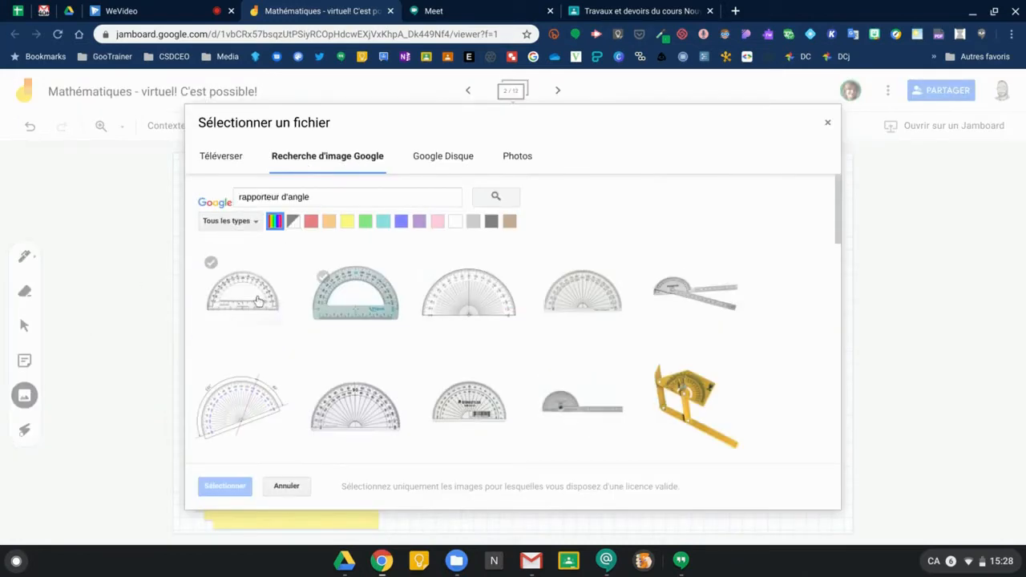
# Insert the third protractor search result and move it lower, near the bottom centre.
pyautogui.click(465, 304)
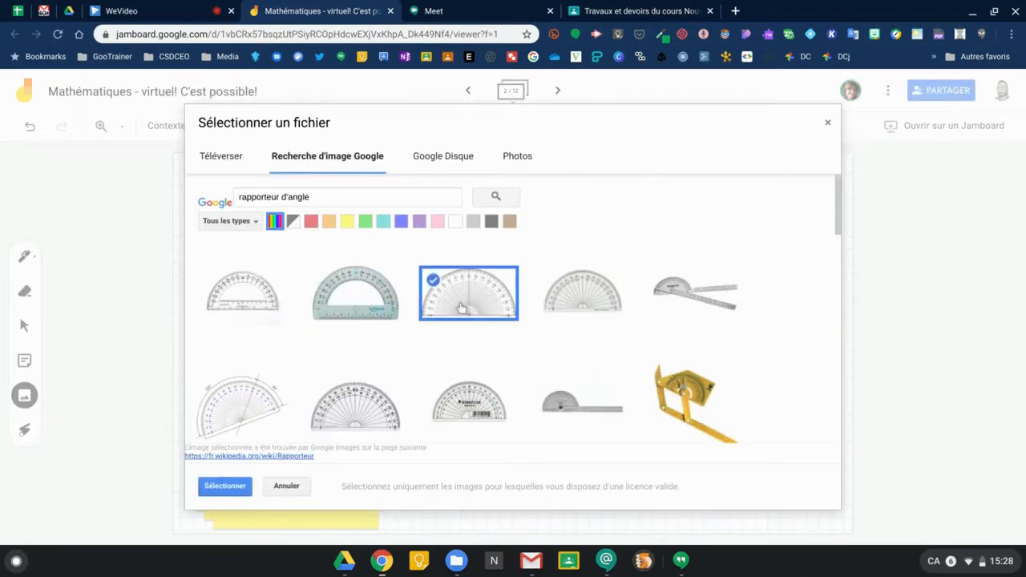
pyautogui.click(235, 487)
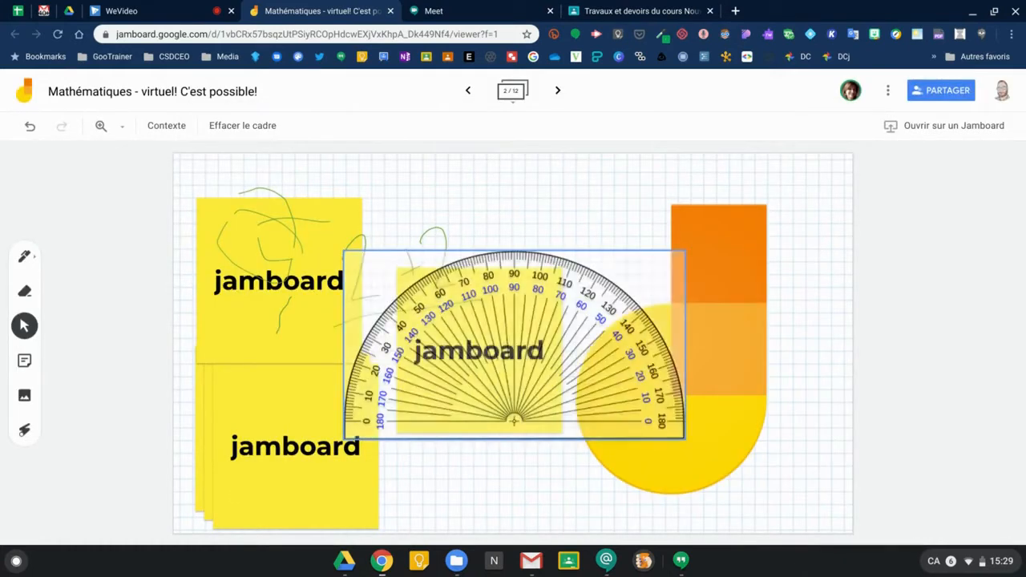
pyautogui.moveTo(465, 406); pyautogui.dragTo(452, 488)
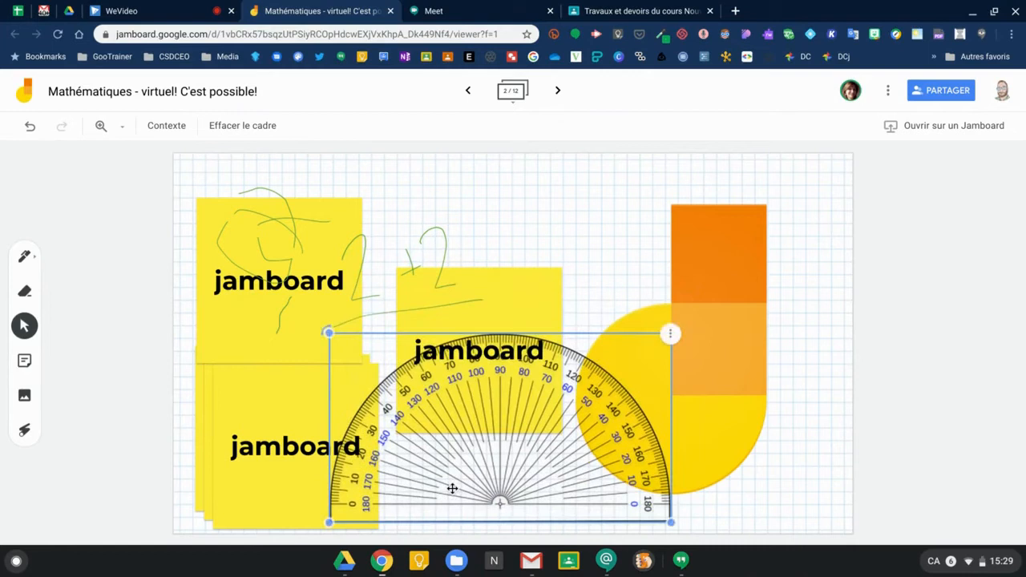
pyautogui.click(24, 397)
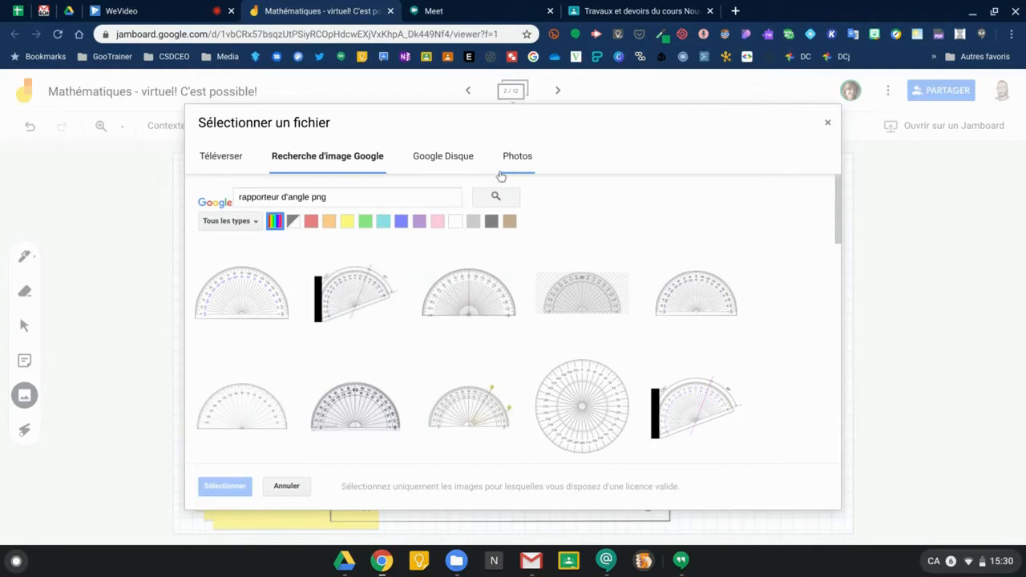
pyautogui.click(286, 486)
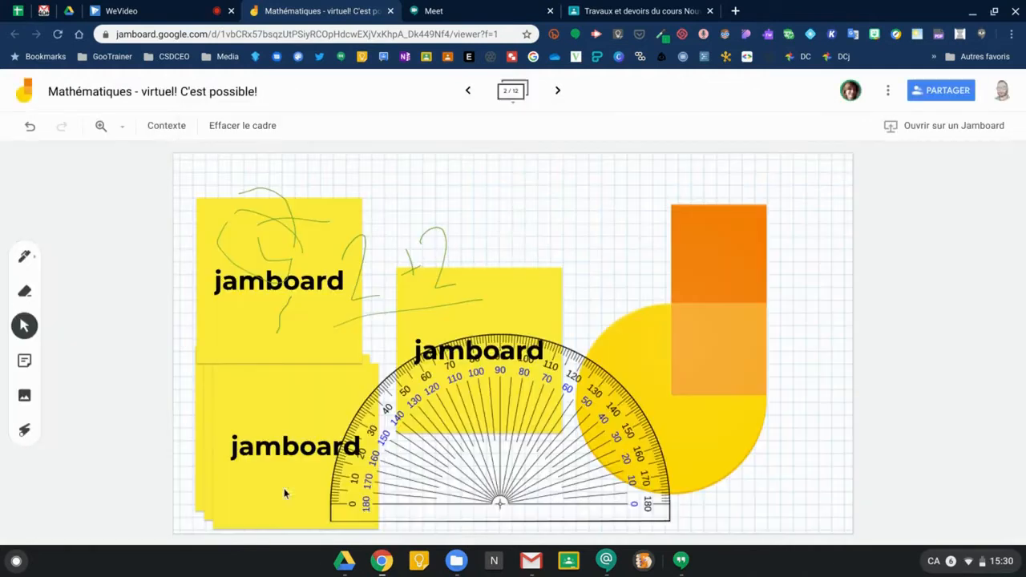
# Circle the first jamboard note and the yellow and orange logo shapes with the laser pointer.
pyautogui.click(24, 431)
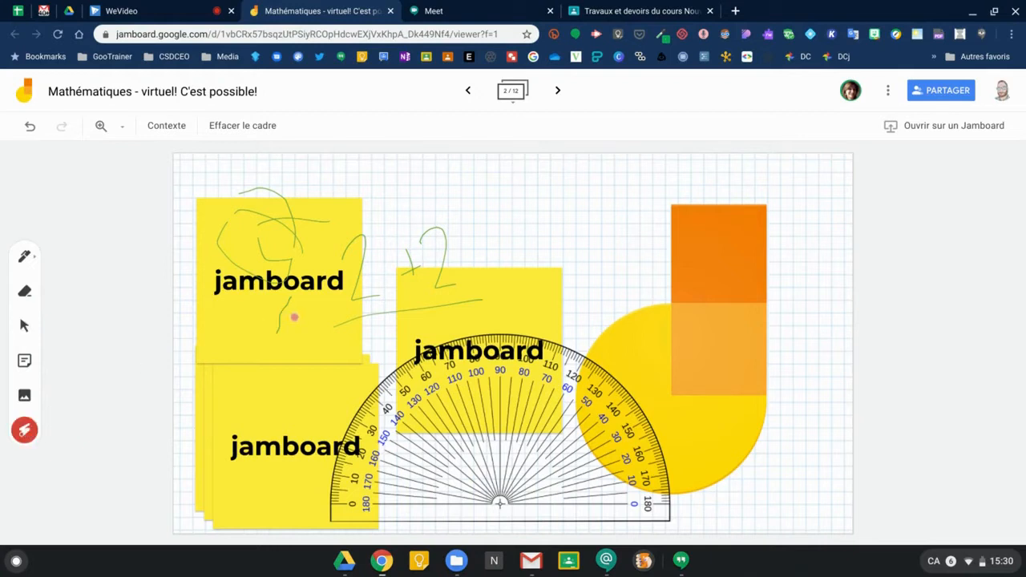
pyautogui.moveTo(293, 317)
pyautogui.mouseDown()
pyautogui.moveTo(271, 243)
pyautogui.moveTo(337, 336)
pyautogui.moveTo(308, 277)
pyautogui.mouseUp()
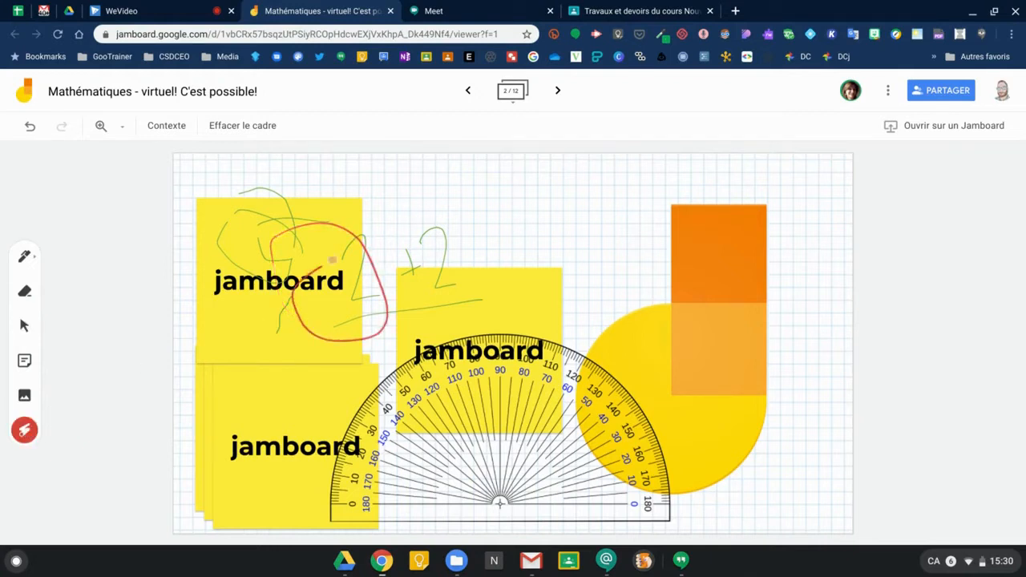
pyautogui.moveTo(569, 256)
pyautogui.mouseDown()
pyautogui.moveTo(668, 324)
pyautogui.moveTo(579, 263)
pyautogui.mouseUp()
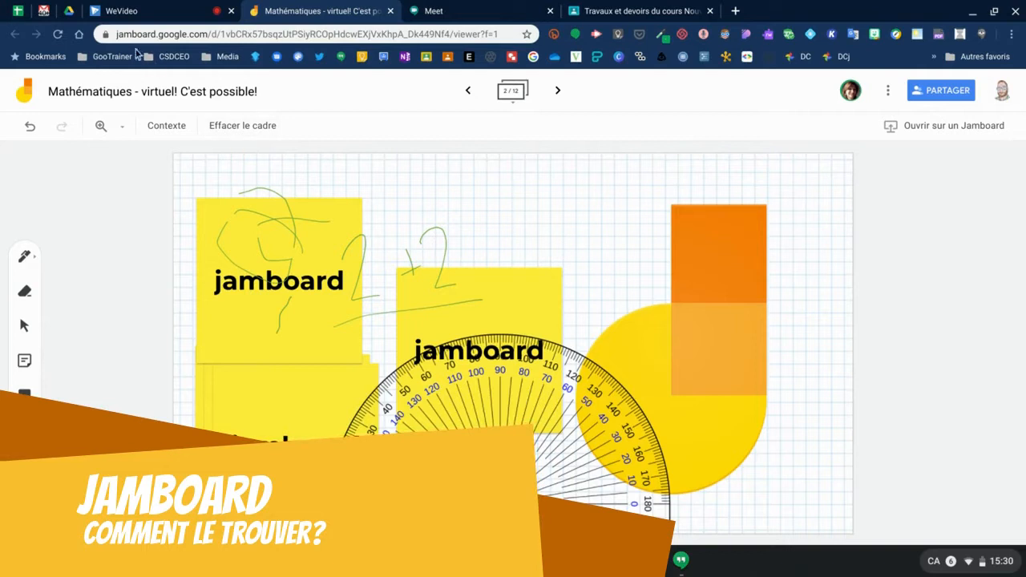
pyautogui.click(69, 11)
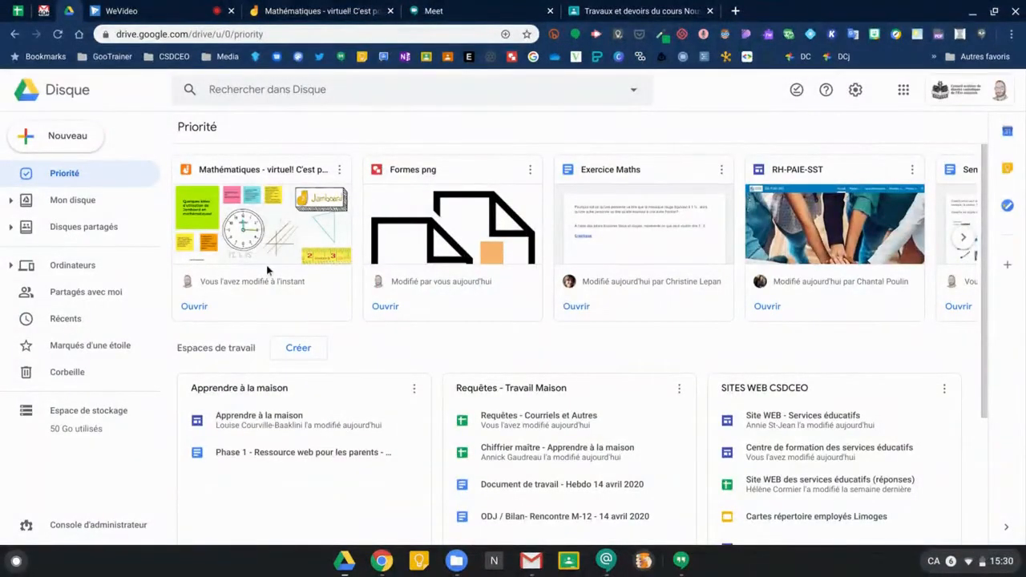
pyautogui.click(67, 143)
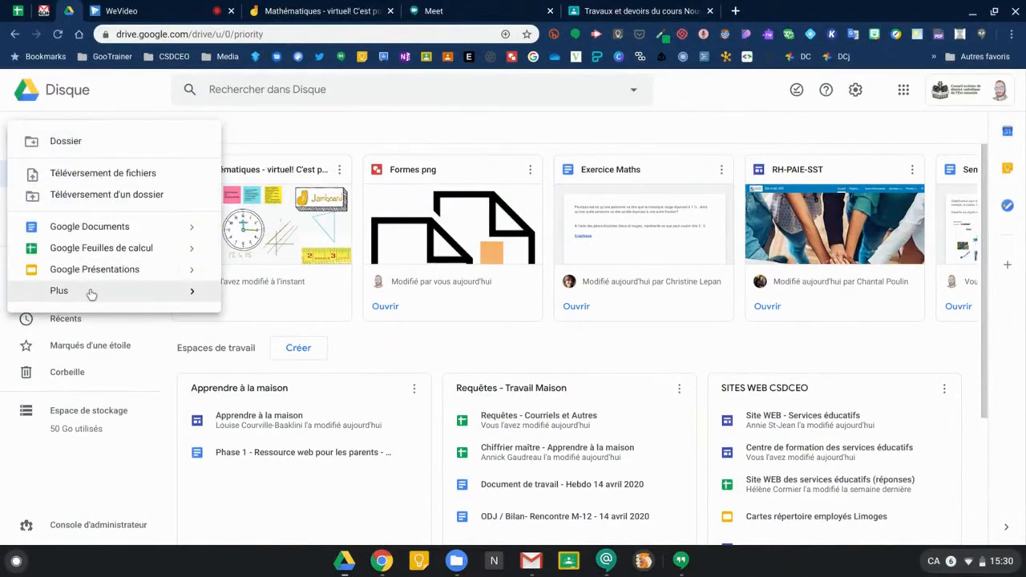
pyautogui.moveTo(92, 291)
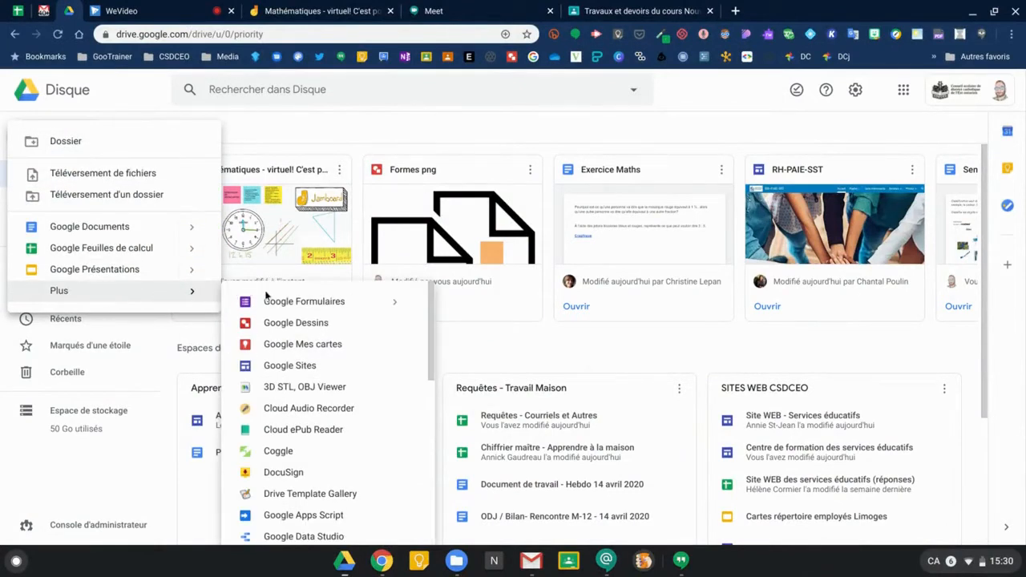
pyautogui.scroll(-3, 271, 432)
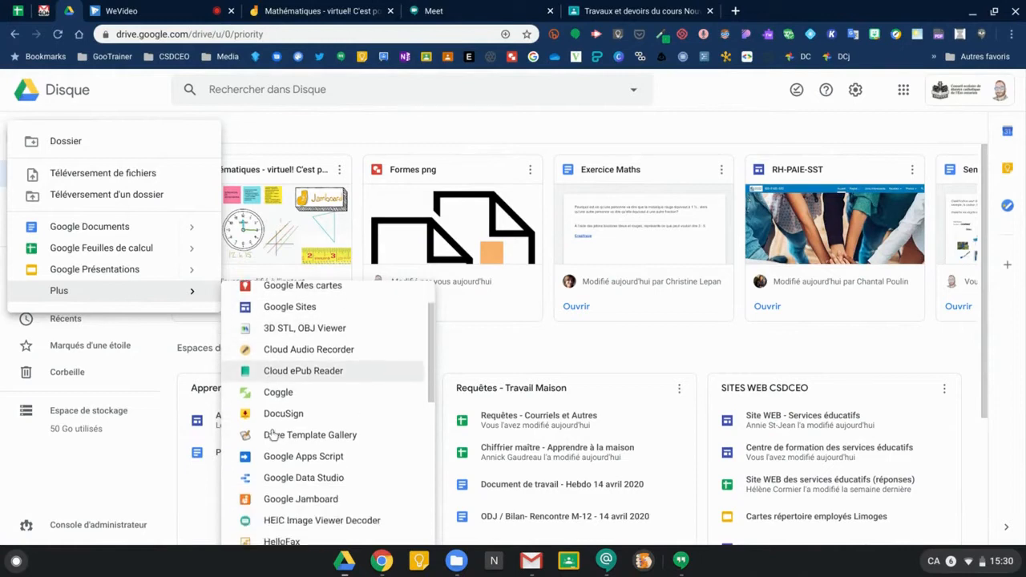
pyautogui.scroll(1, 273, 434)
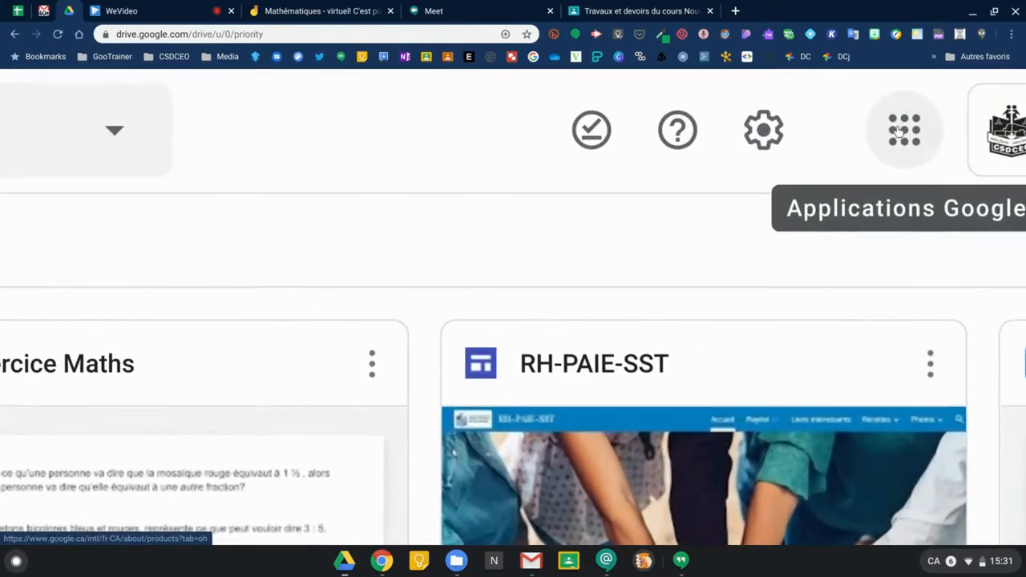
pyautogui.click(904, 128)
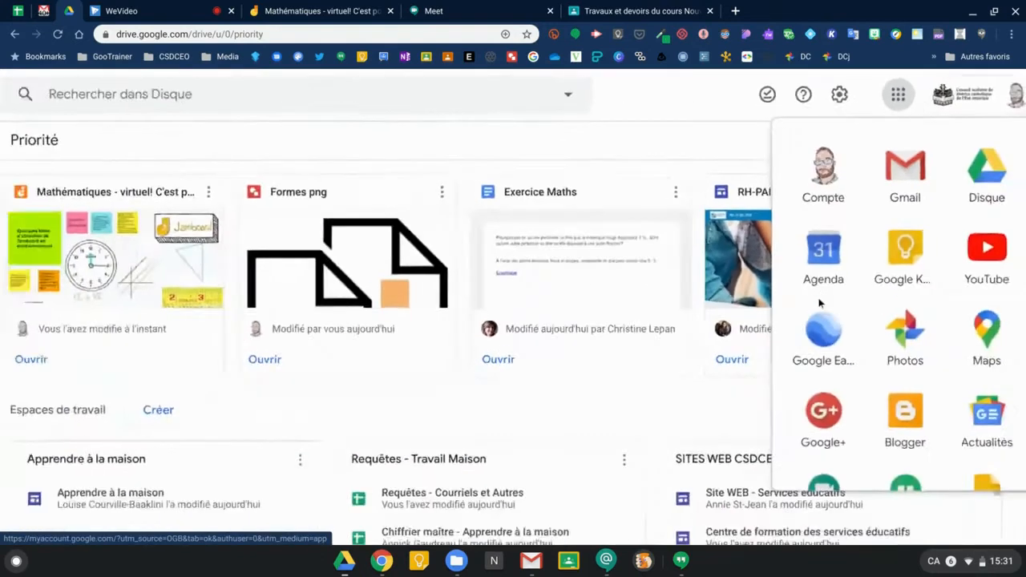
pyautogui.scroll(-3, 872, 325)
pyautogui.scroll(-4, 872, 323)
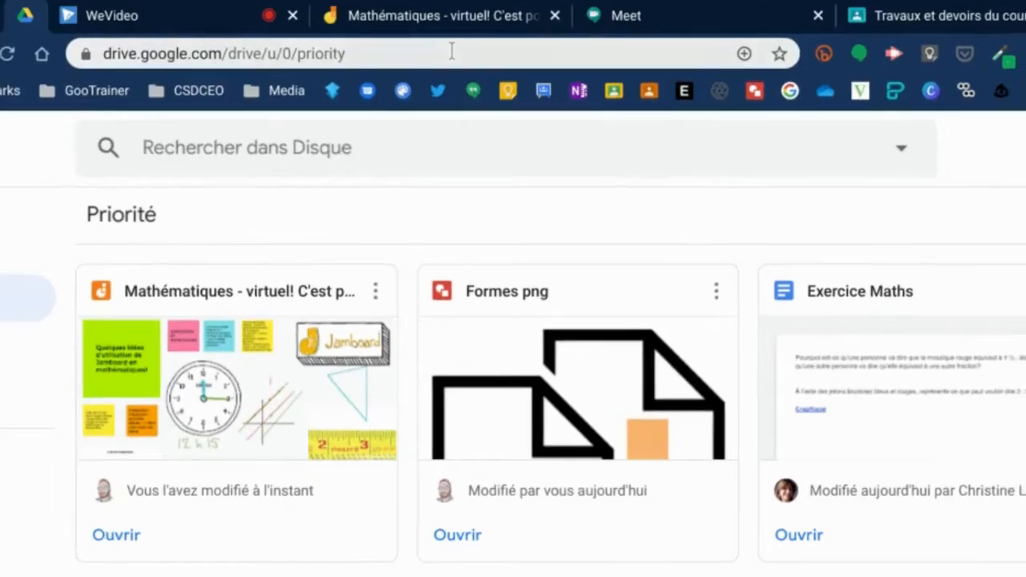
# Go to jamboard.google.com to see recent jams, led by 'Mathématiques - virtuel! C'est possible!'.
pyautogui.click(441, 52)
pyautogui.write('jamb')
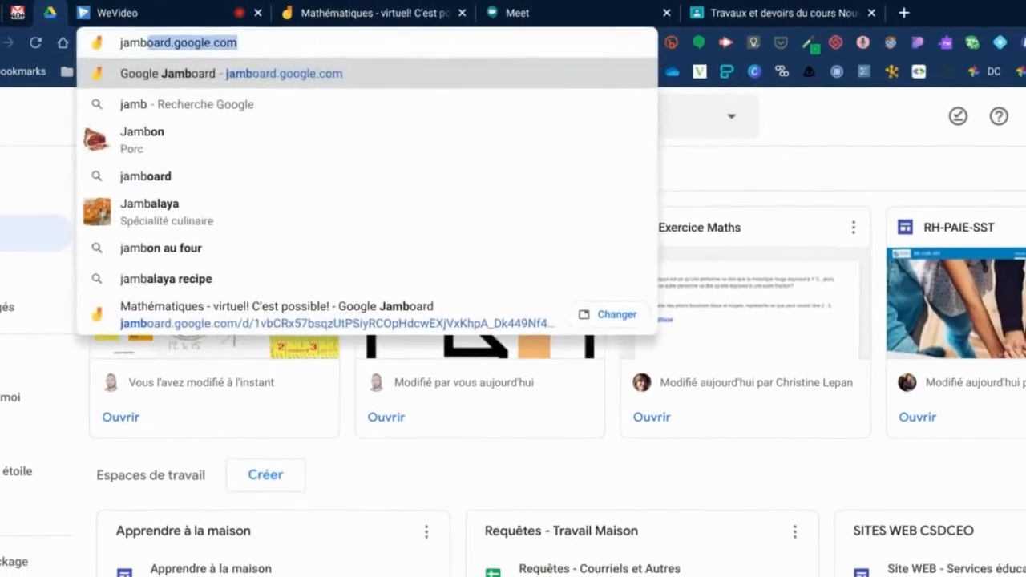
pyautogui.press('Return')
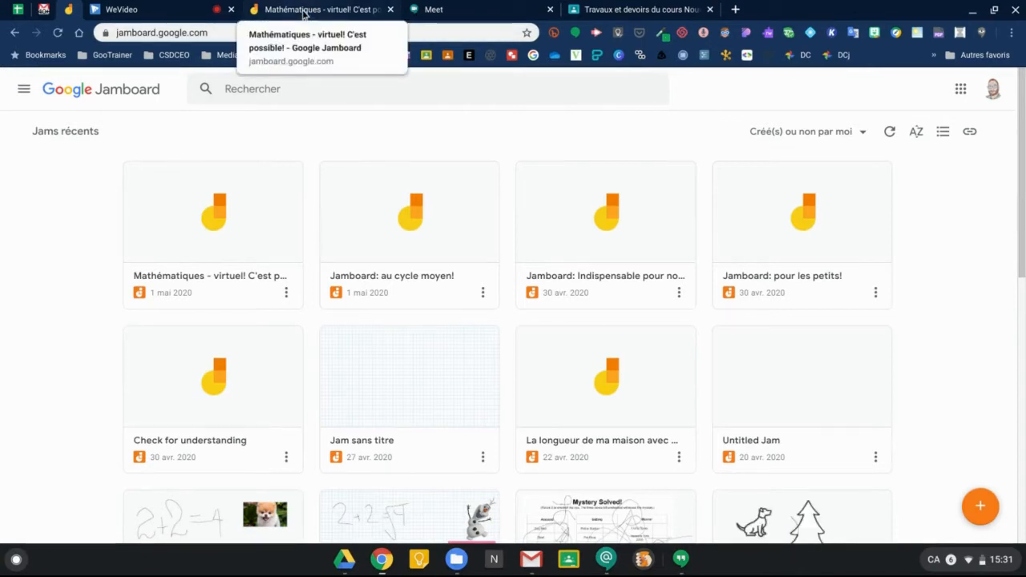
pyautogui.click(471, 10)
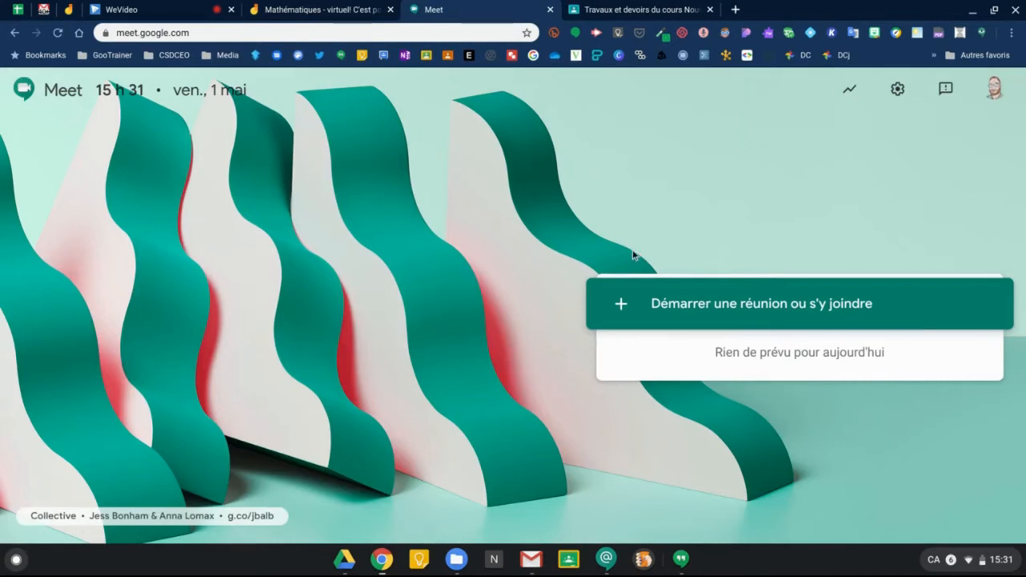
pyautogui.click(695, 310)
pyautogui.write('k')
pyautogui.press('BackSpace')
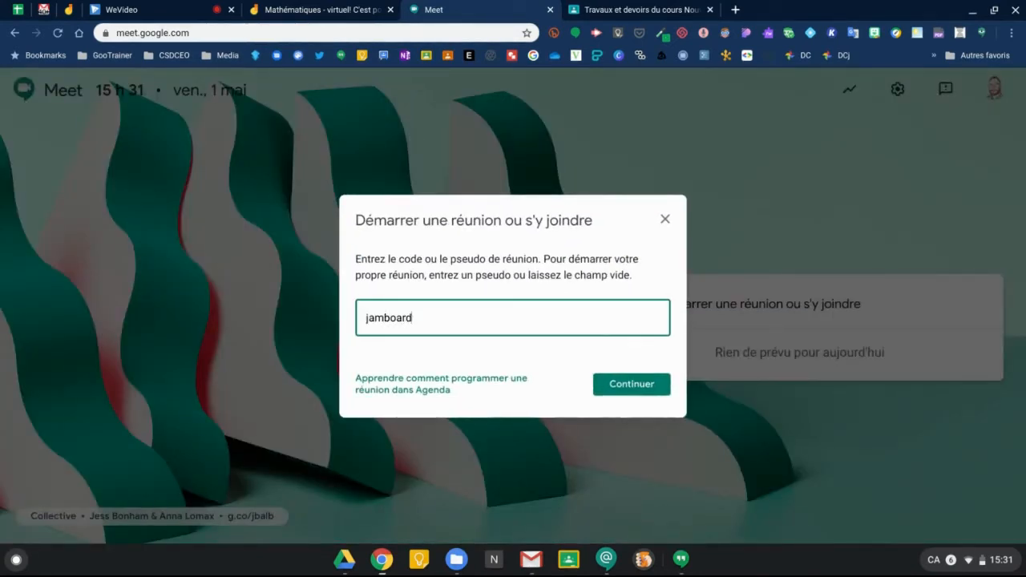
pyautogui.press('Return')
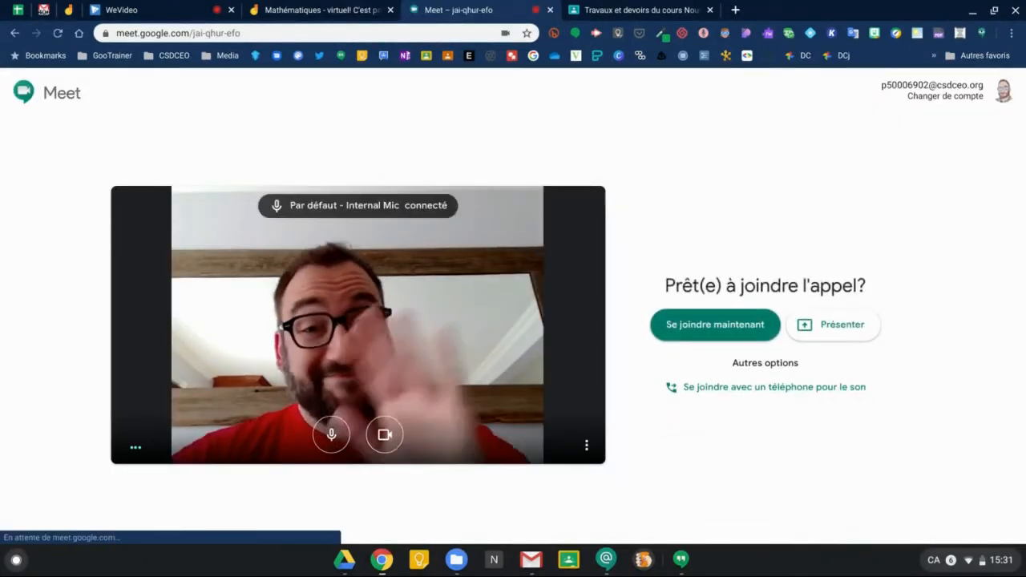
# Join the meeting now, dismiss the add-participants notice, and return to the Mathématiques jam.
pyautogui.click(726, 329)
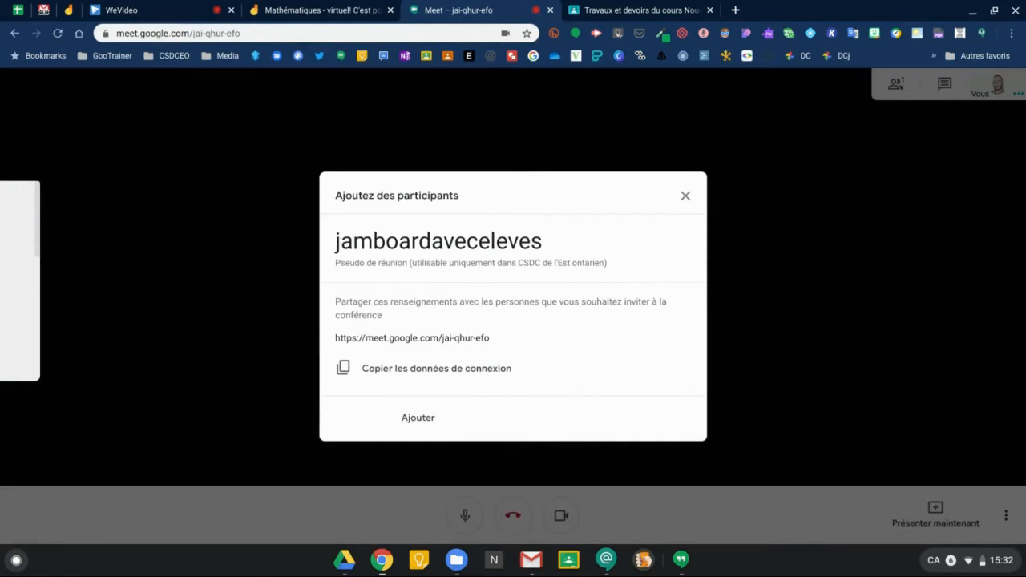
pyautogui.click(684, 197)
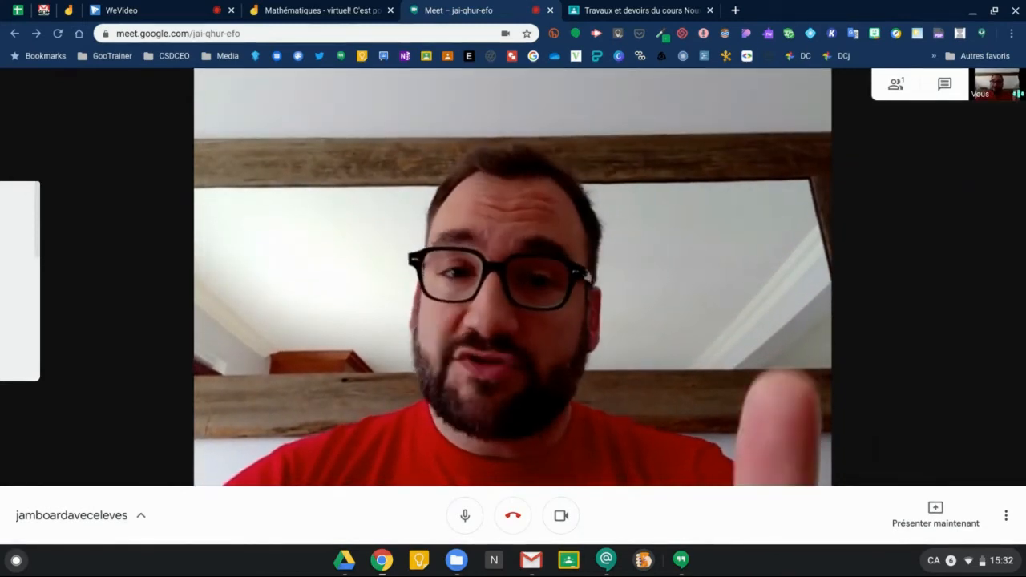
pyautogui.click(358, 15)
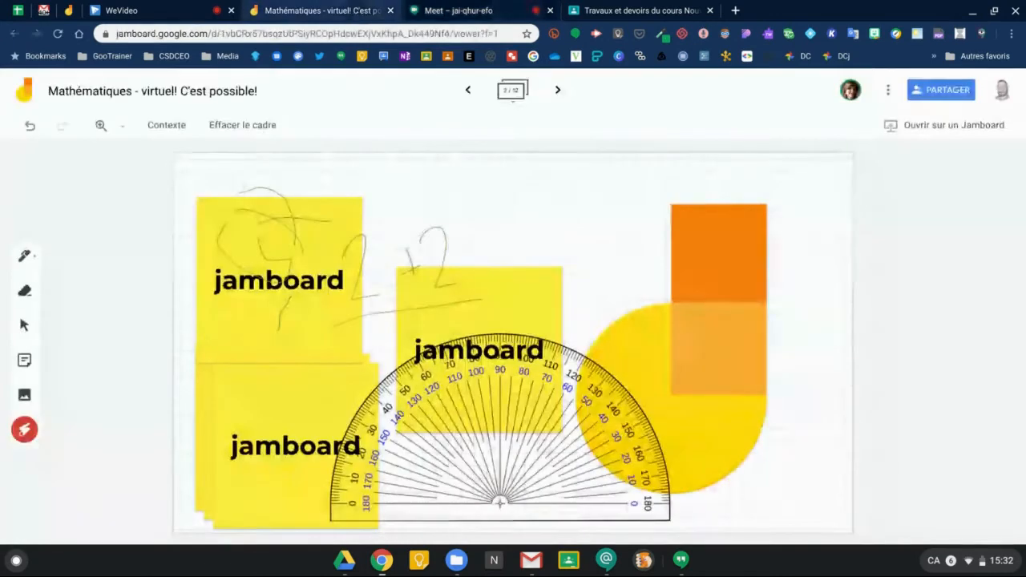
# Share the jam so anyone with the link has editing (Modification) access.
pyautogui.click(943, 93)
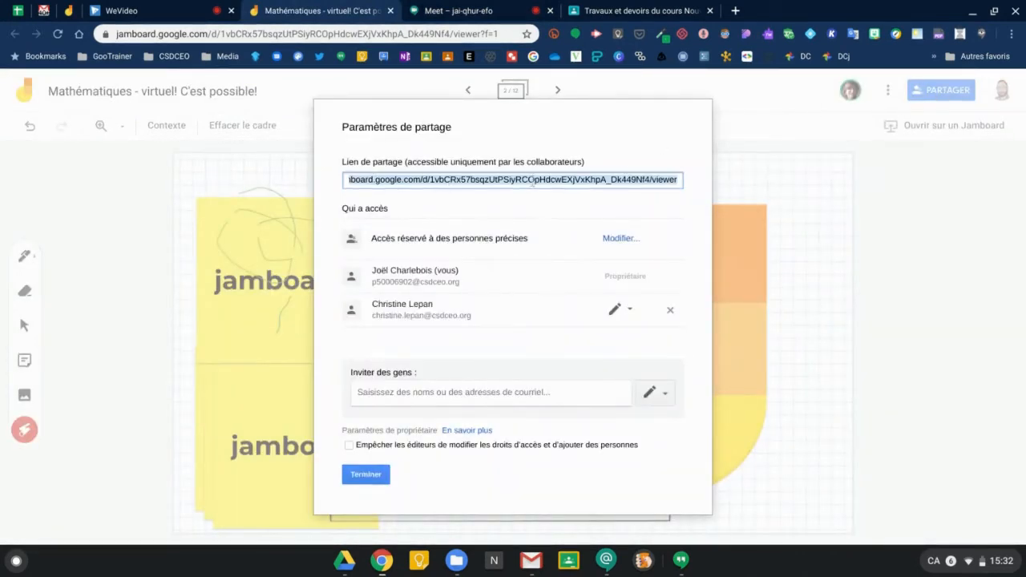
pyautogui.click(622, 238)
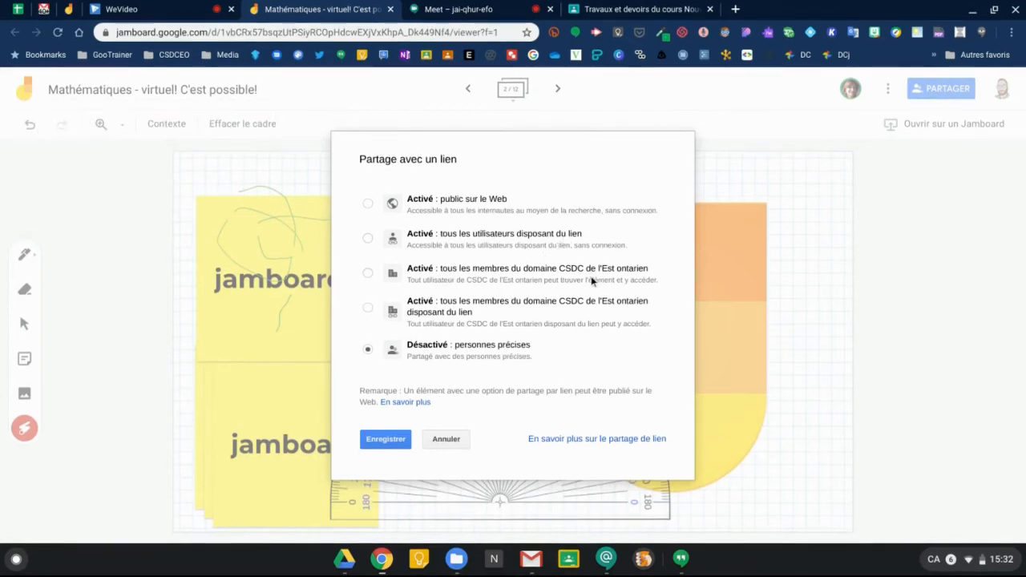
pyautogui.click(367, 239)
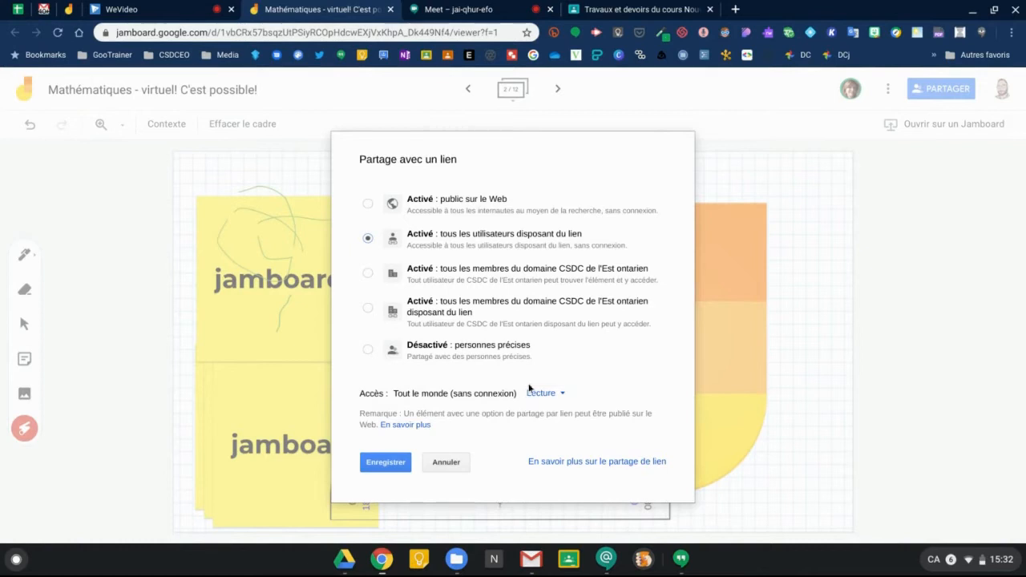
pyautogui.click(560, 393)
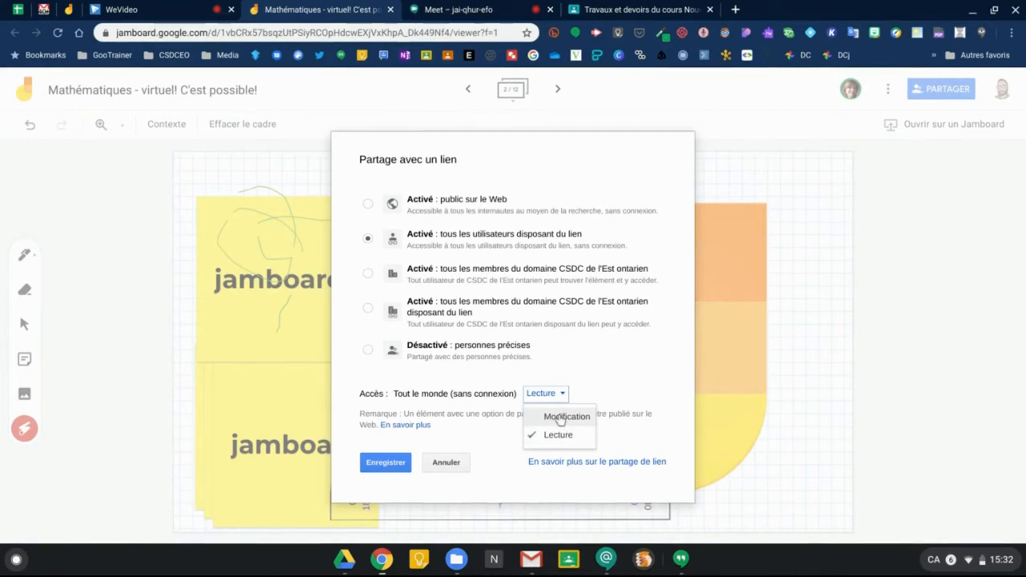
pyautogui.click(560, 418)
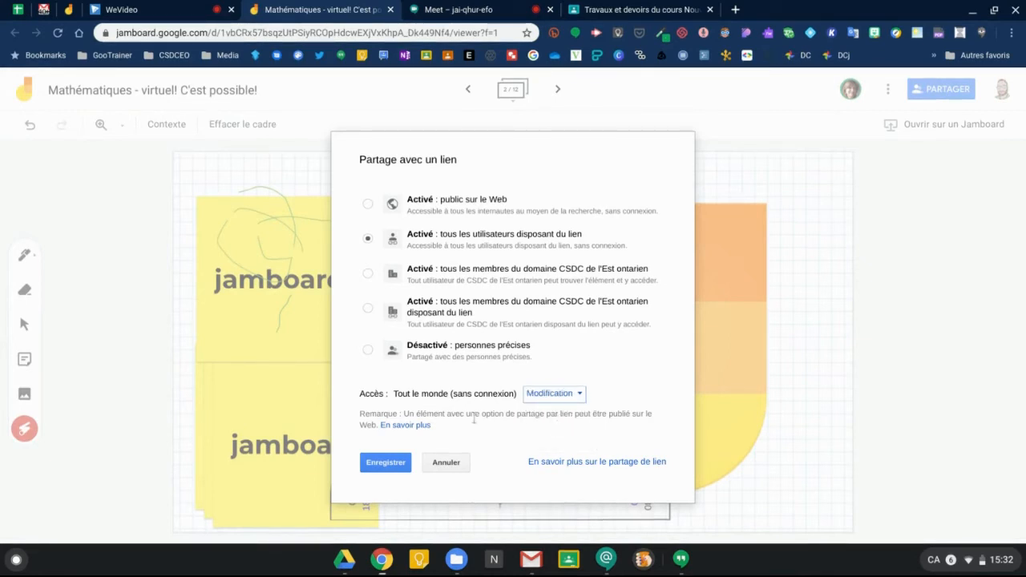
pyautogui.click(395, 464)
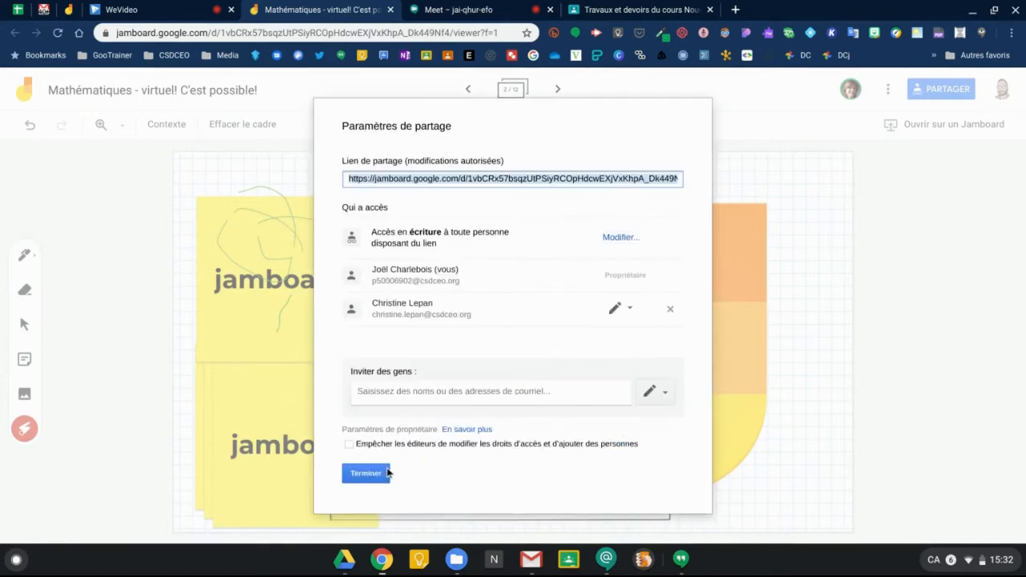
# Copy the jam's sharing link and return to the Meet call.
pyautogui.rightClick(452, 181)
pyautogui.click(466, 195)
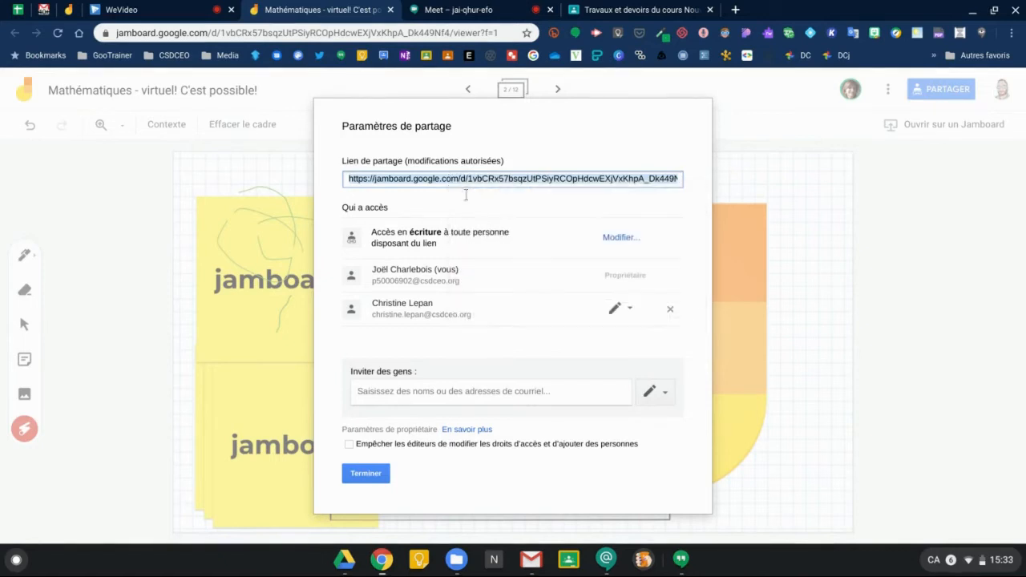
pyautogui.click(459, 11)
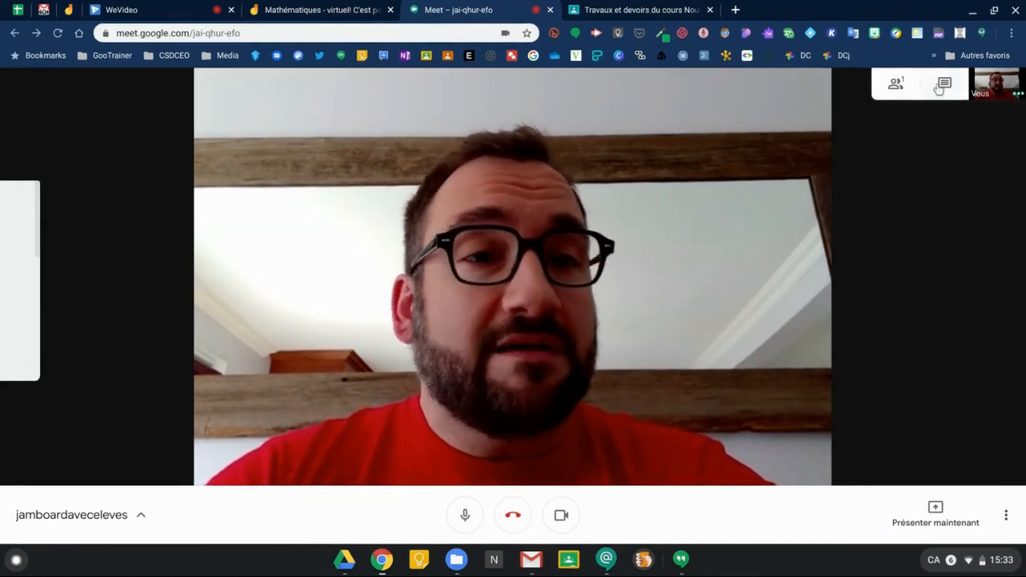
# Paste and send the Jamboard link to everyone in the Meet chat.
pyautogui.click(942, 85)
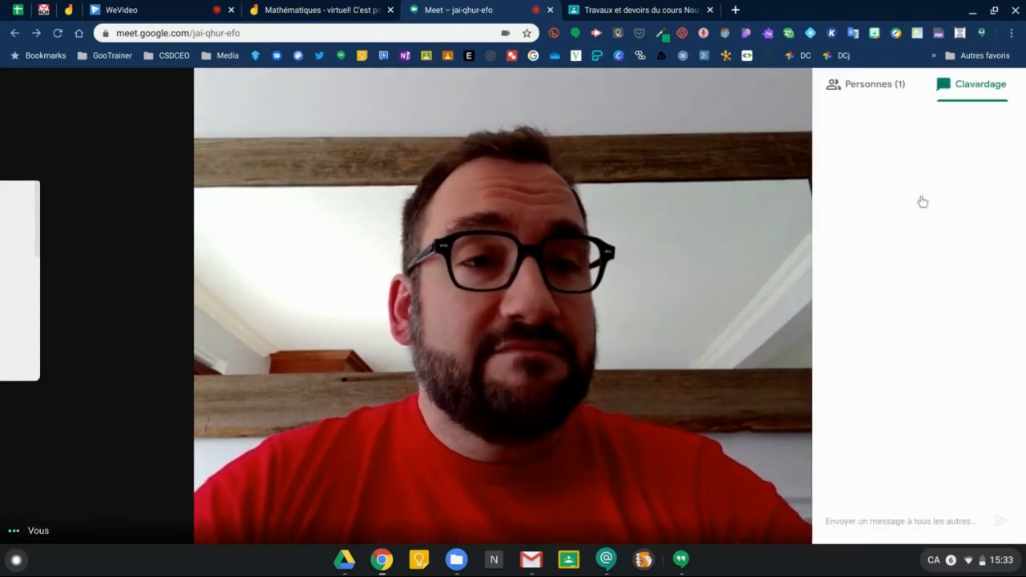
pyautogui.click(885, 517)
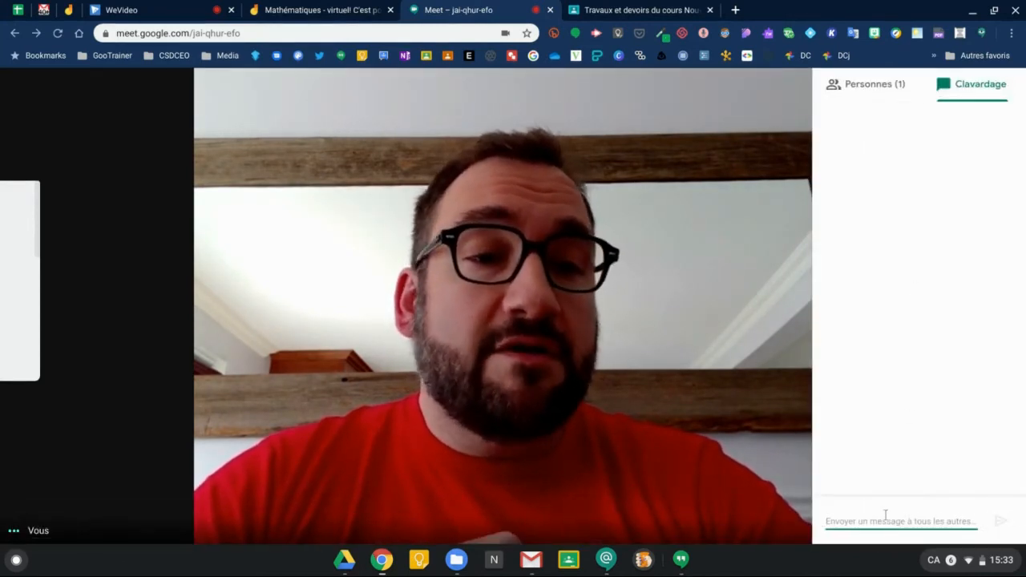
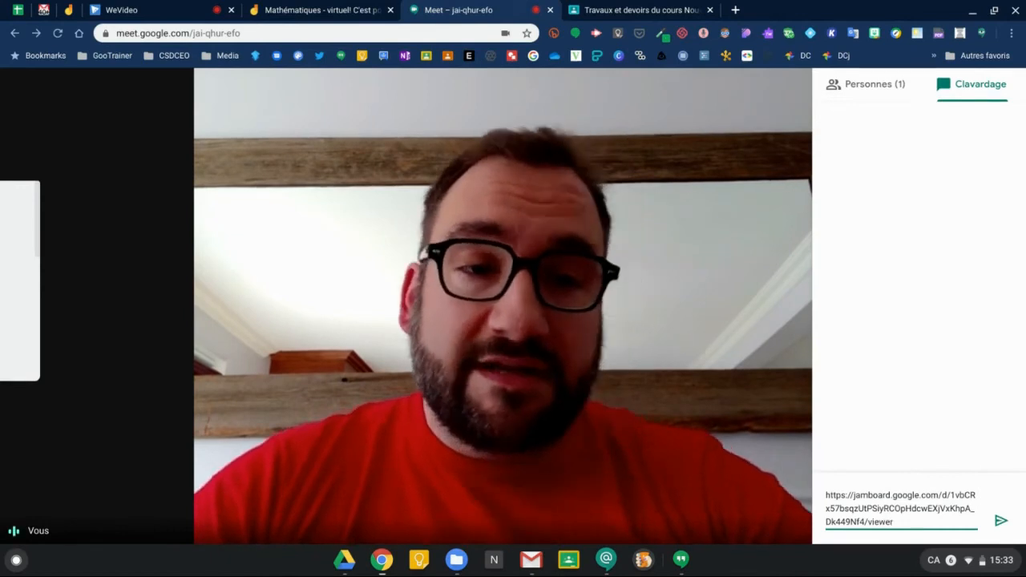
pyautogui.press('Return')
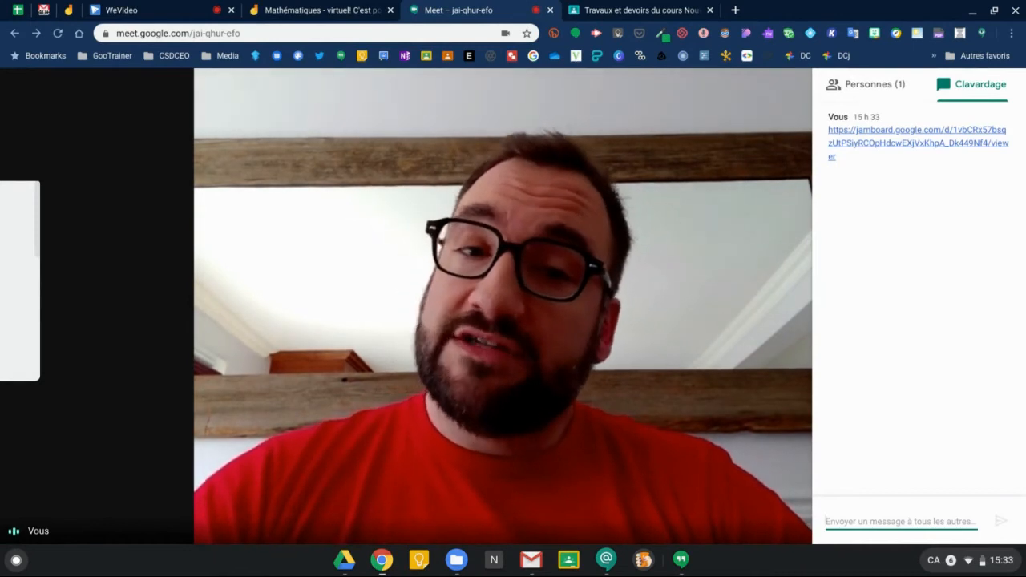
pyautogui.click(749, 403)
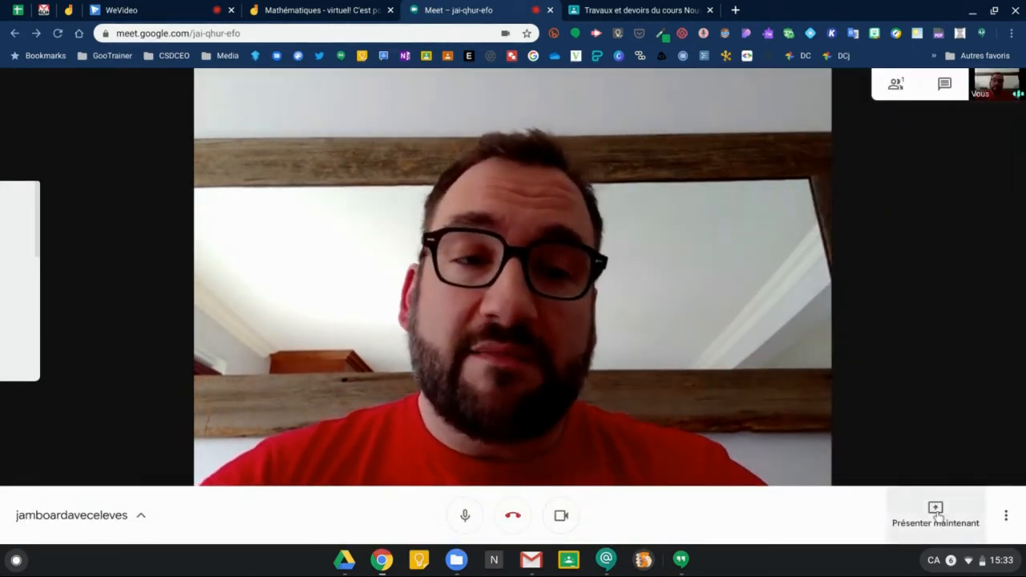
# Leave the Google Meet call.
pyautogui.scroll(5, 938, 517)
pyautogui.scroll(2, 939, 517)
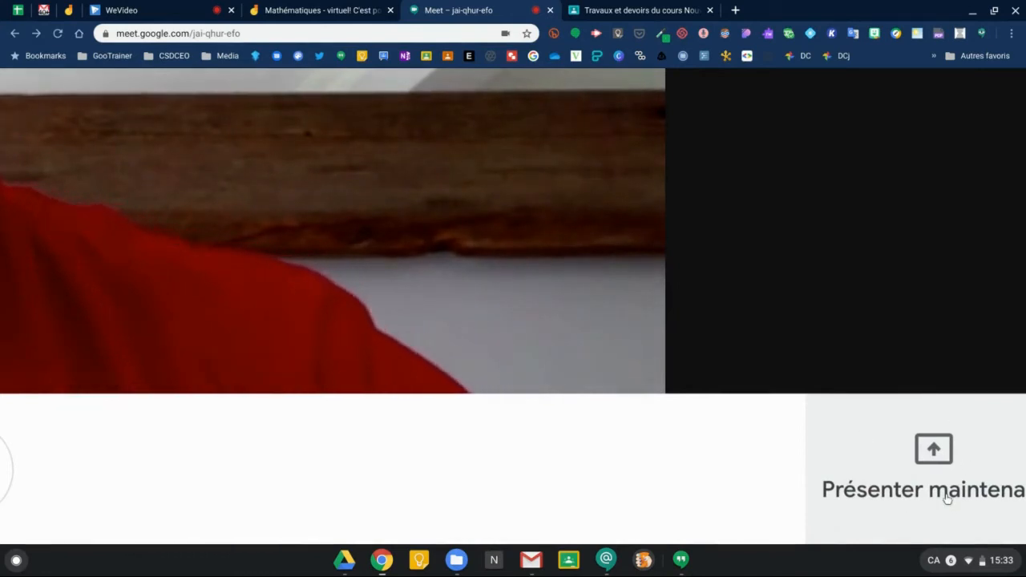
pyautogui.scroll(-7, 939, 517)
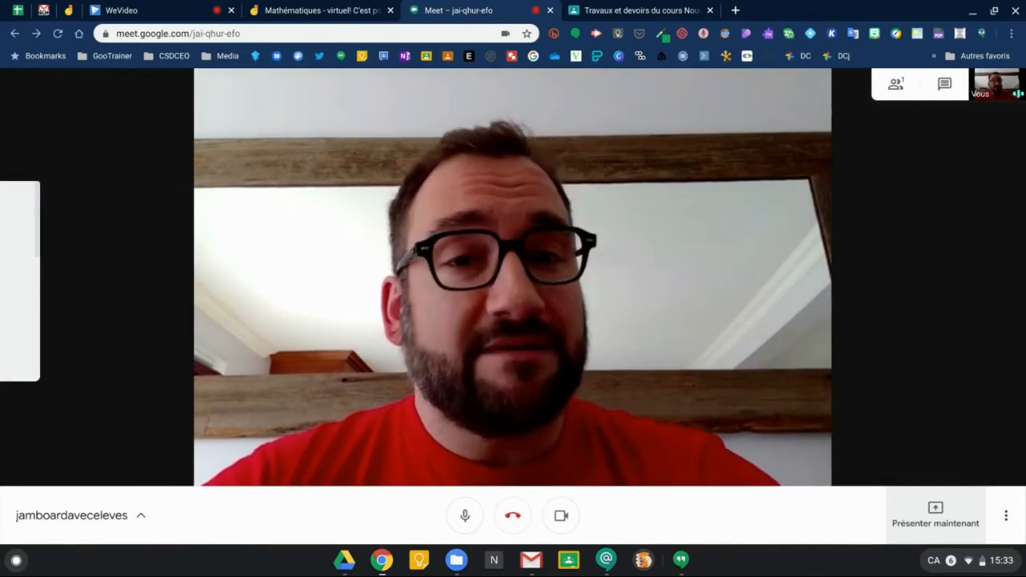
pyautogui.click(519, 519)
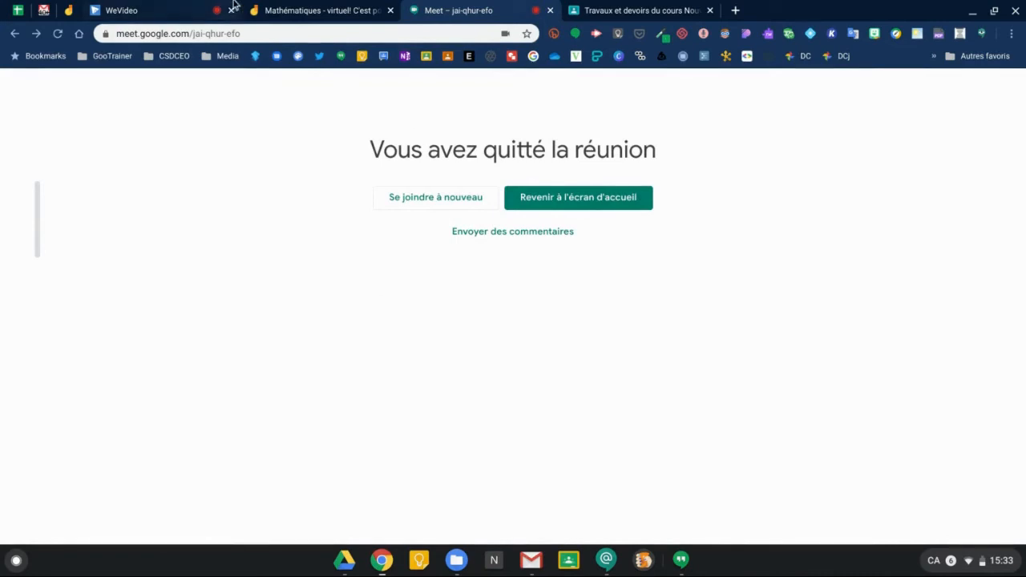
# Close the jam's sharing settings and switch to the course's Travaux et devoirs page.
pyautogui.click(294, 18)
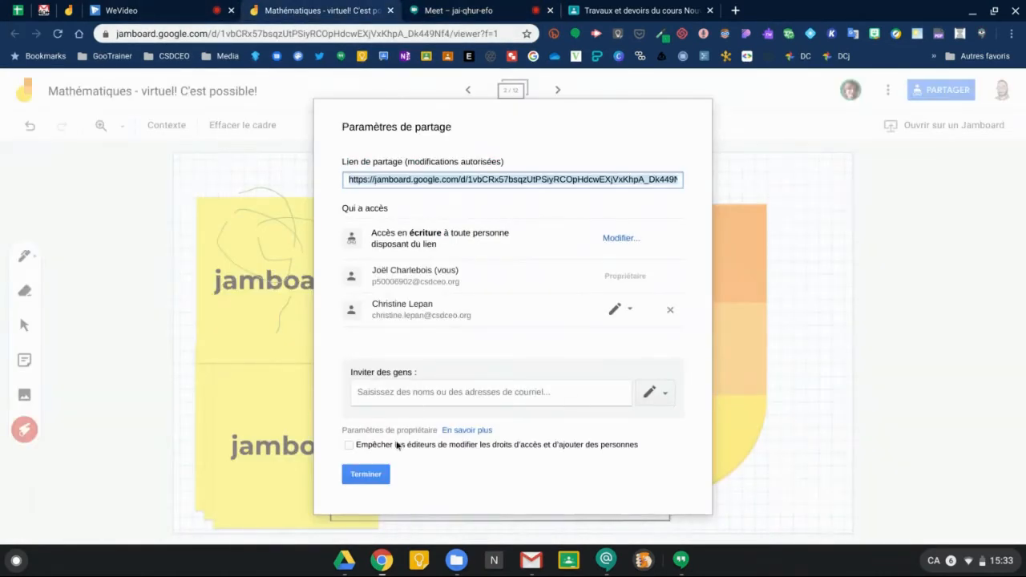
pyautogui.click(375, 477)
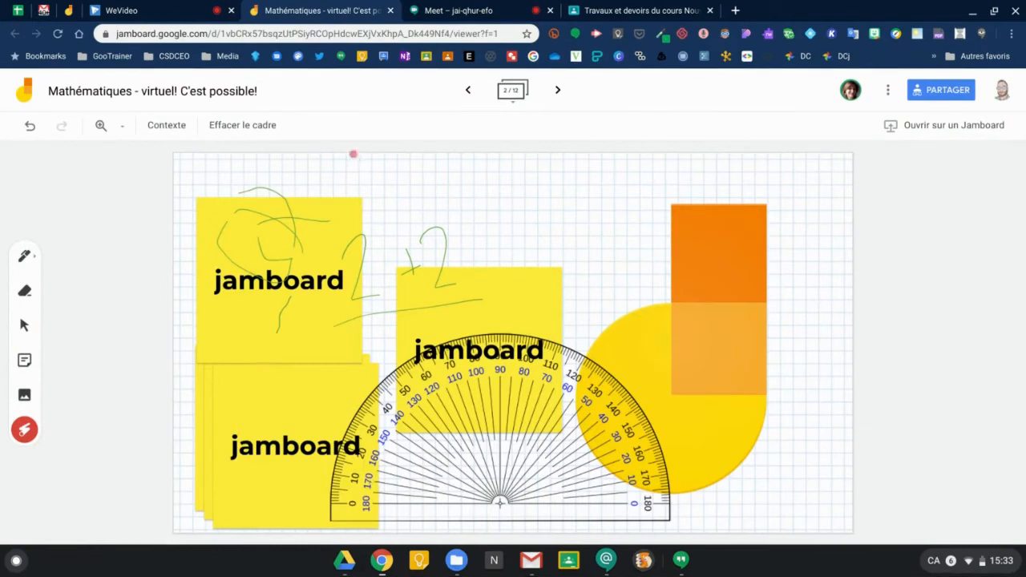
pyautogui.click(628, 16)
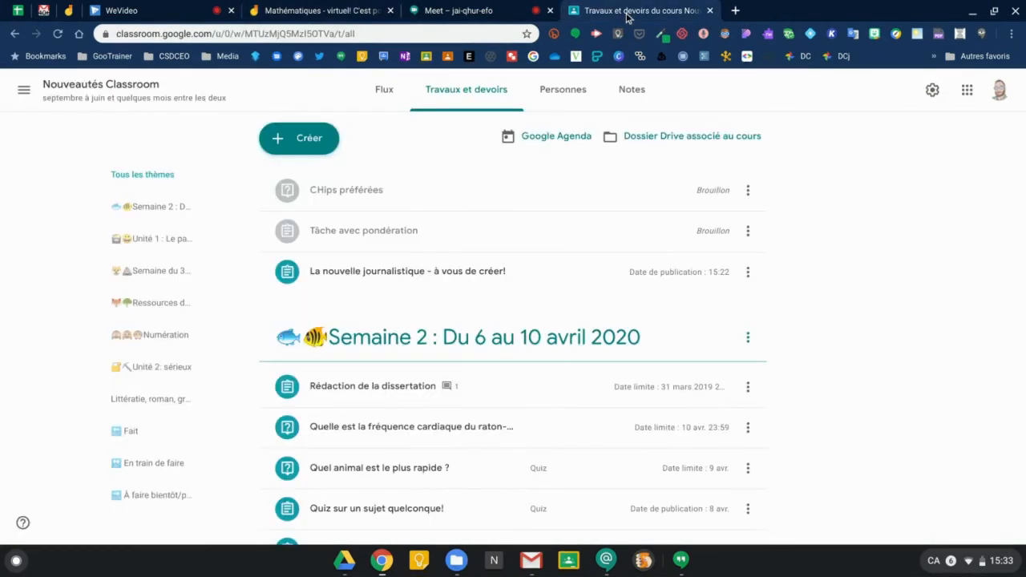
# Create an assignment titled 'Jamboard activités mathématiques' and open its Ajouter attachment menu.
pyautogui.click(320, 151)
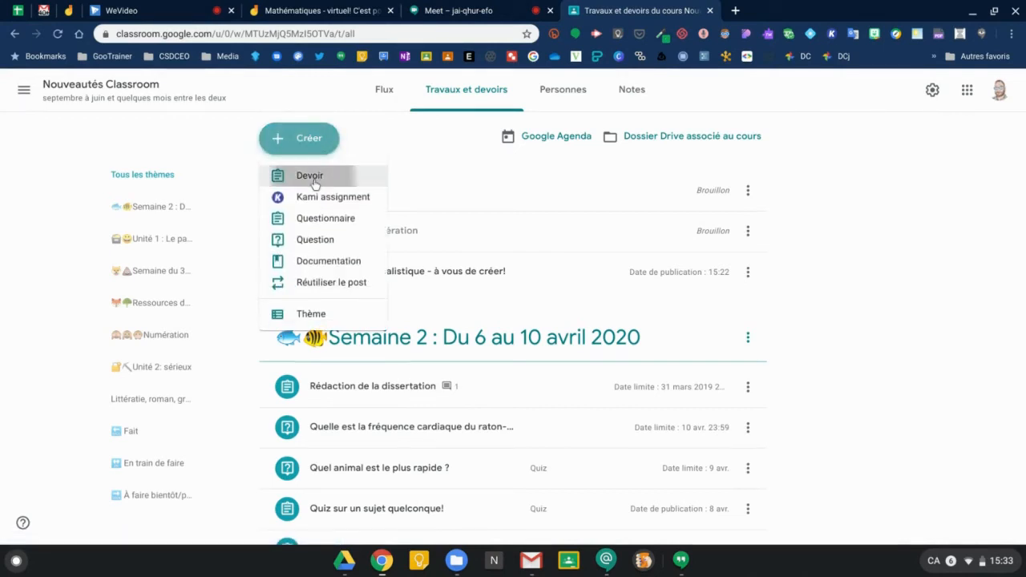
pyautogui.click(314, 168)
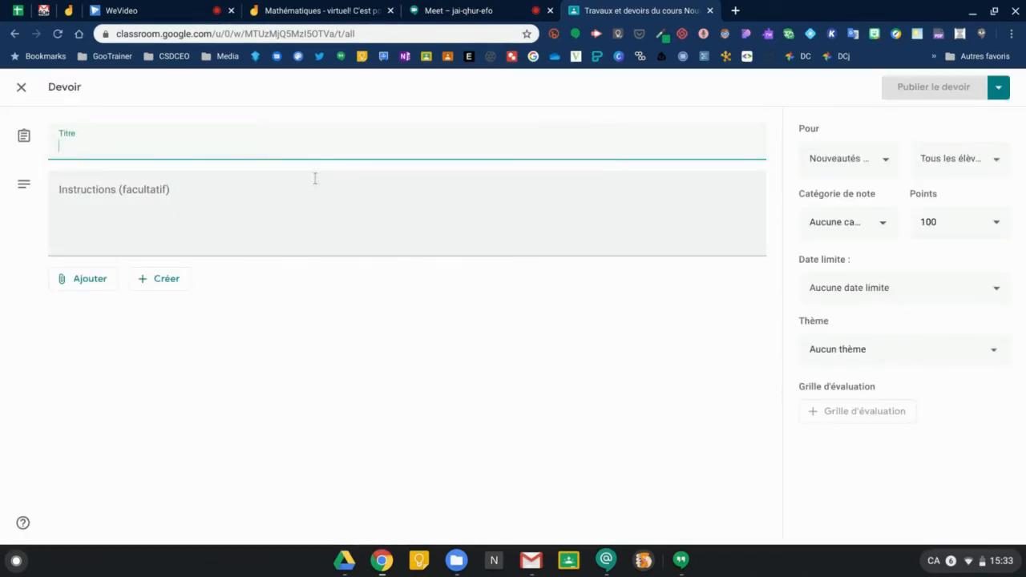
pyautogui.write('Jamboard')
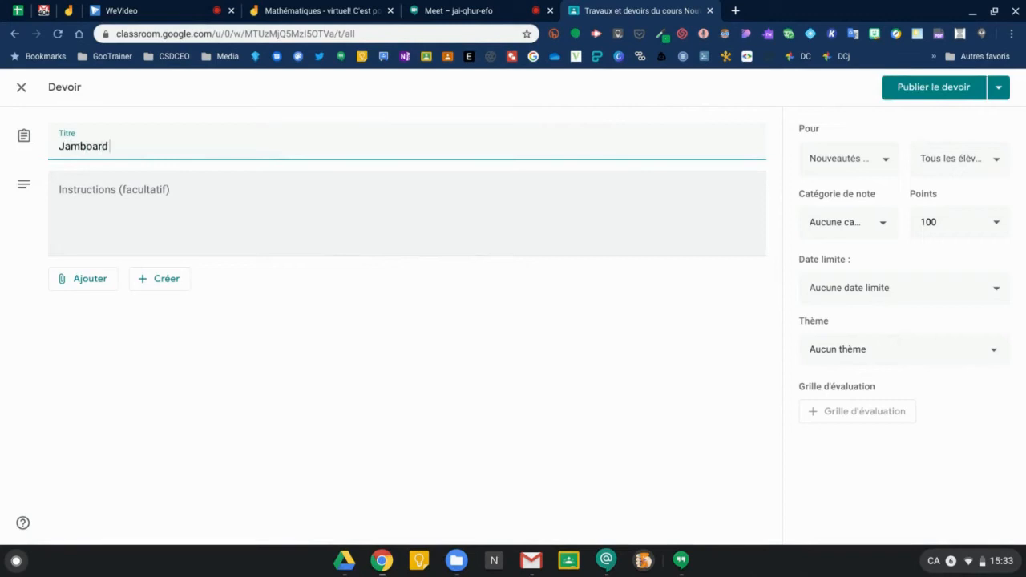
pyautogui.write(' activités mathématiques')
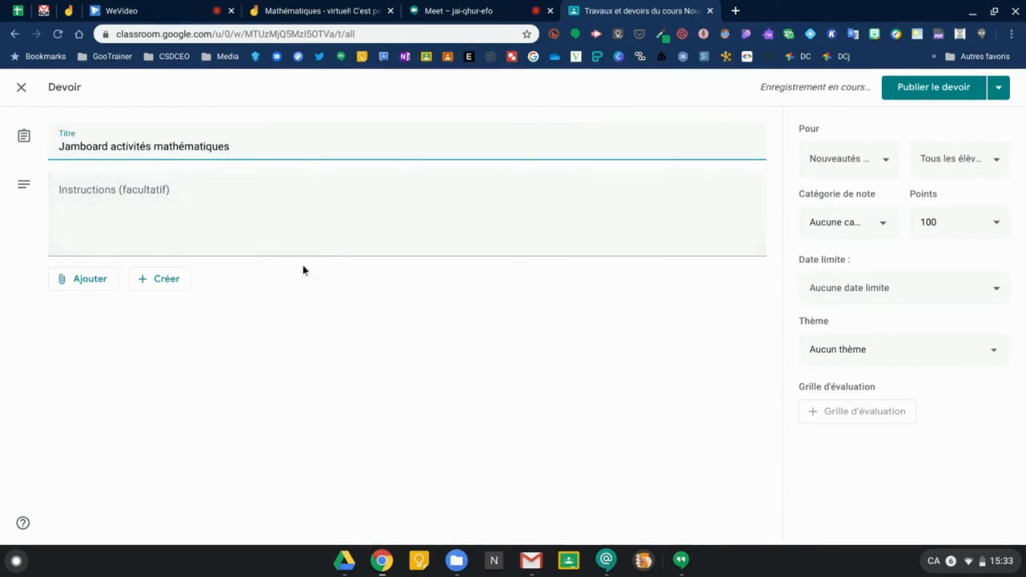
pyautogui.click(95, 283)
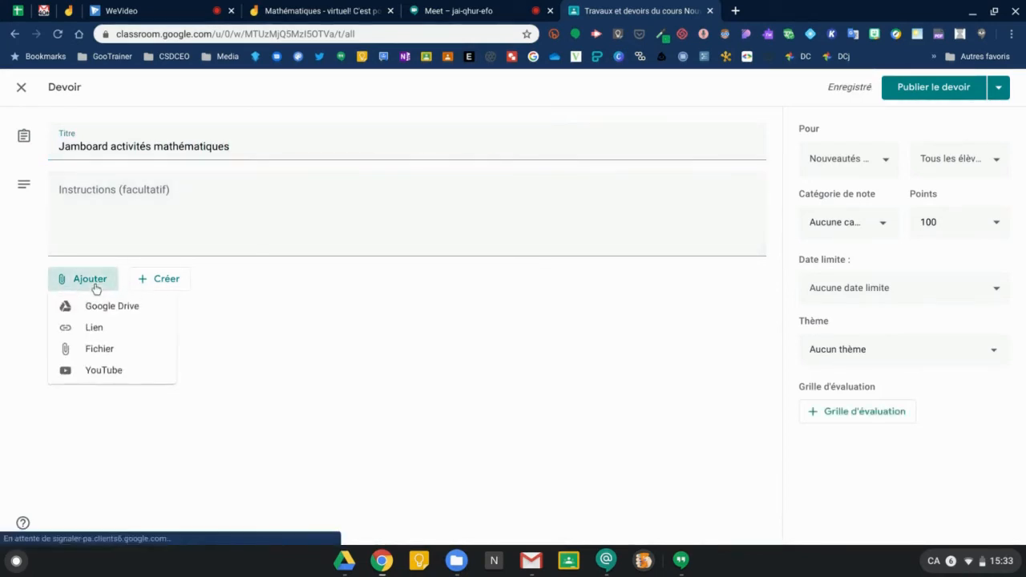
# Attach 'Mathématiques - virtuel! C'est possible!' from Drive as 'Faire une copie par élève', then return to Jamboard.
pyautogui.click(99, 310)
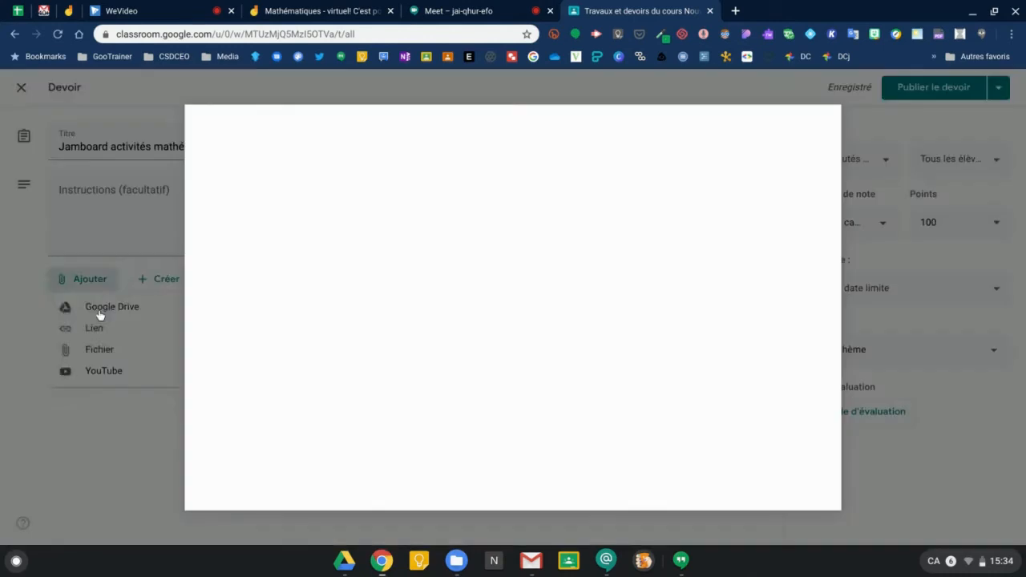
pyautogui.click(255, 292)
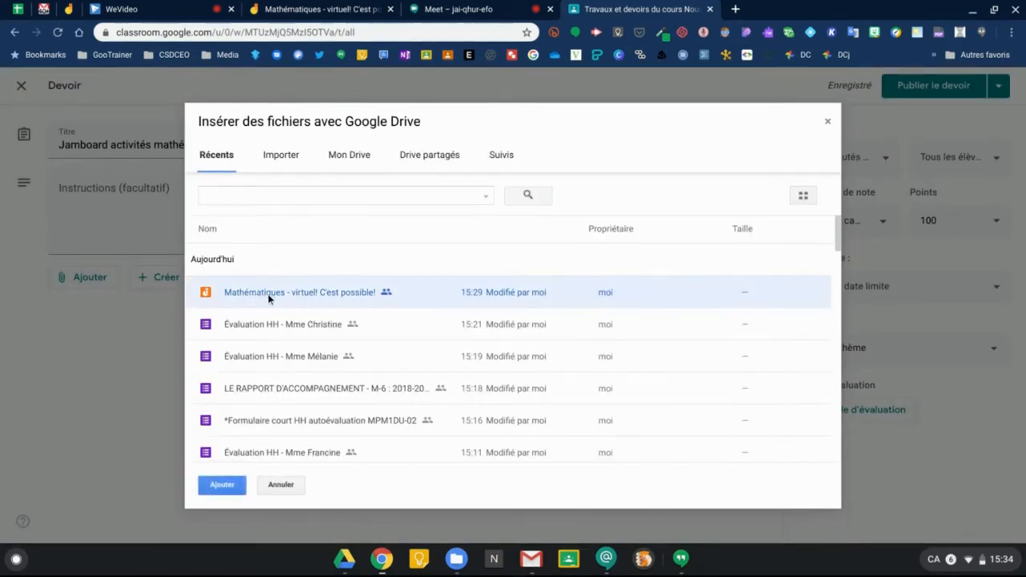
pyautogui.click(223, 486)
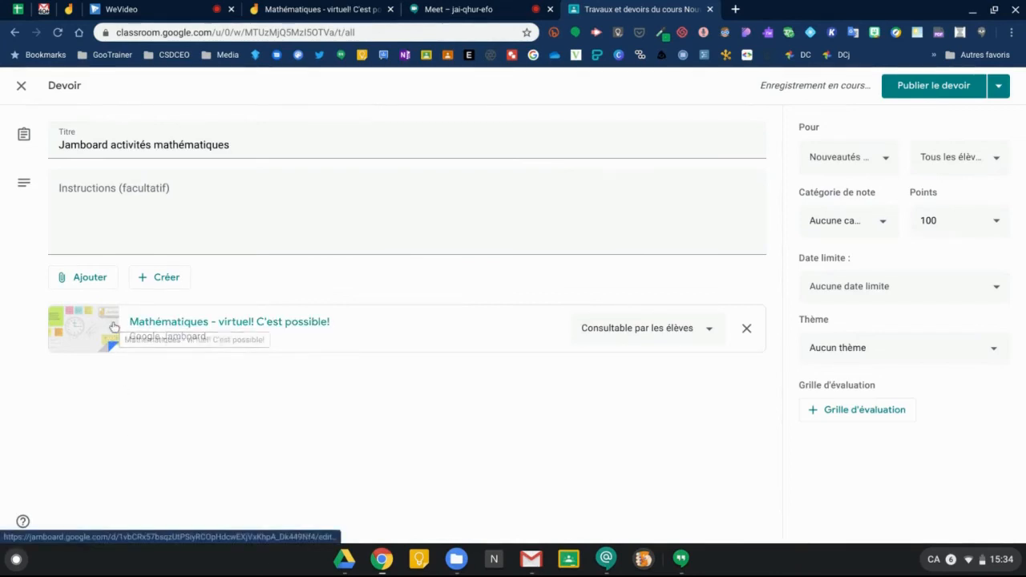
pyautogui.click(709, 332)
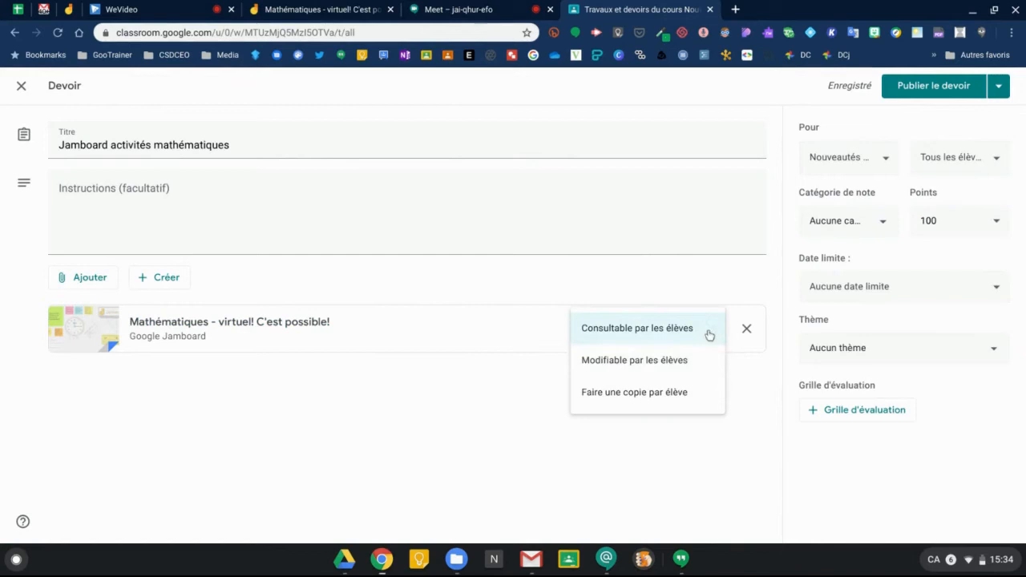
pyautogui.click(655, 395)
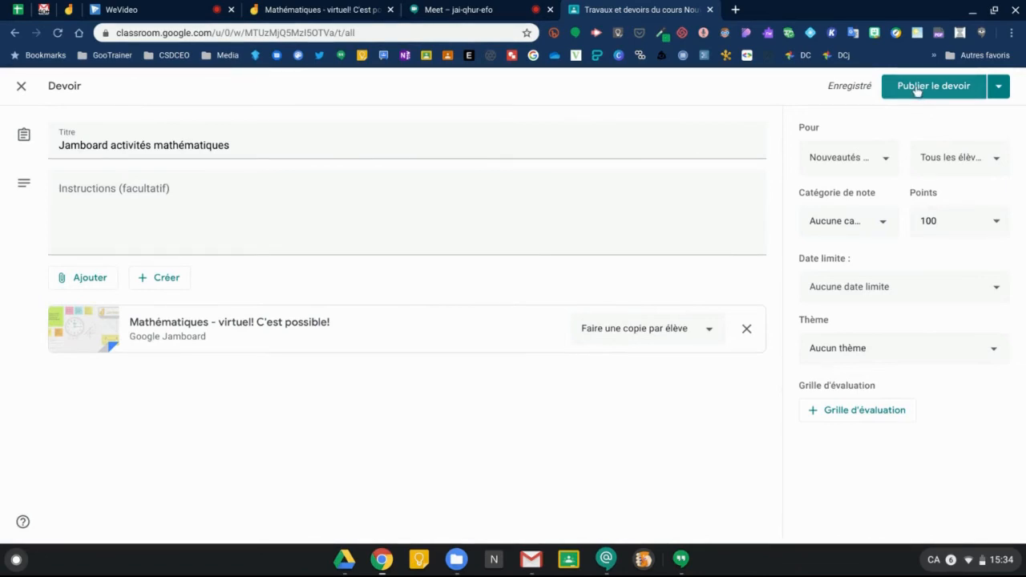
pyautogui.click(316, 11)
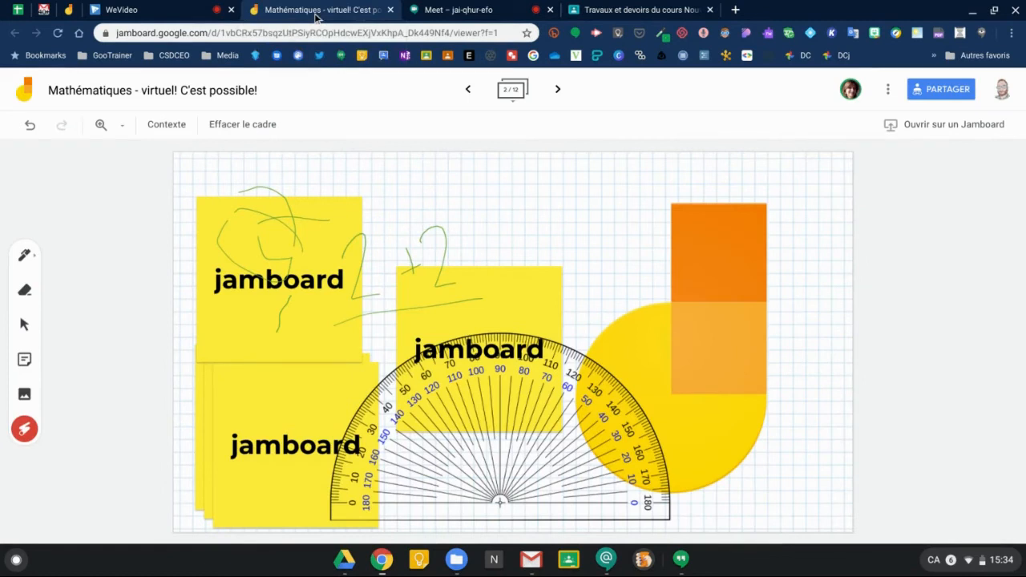
# Jump to frame 1, then advance past the 346 ÷ 3, coins and triangle frames to the token exercise.
pyautogui.click(468, 90)
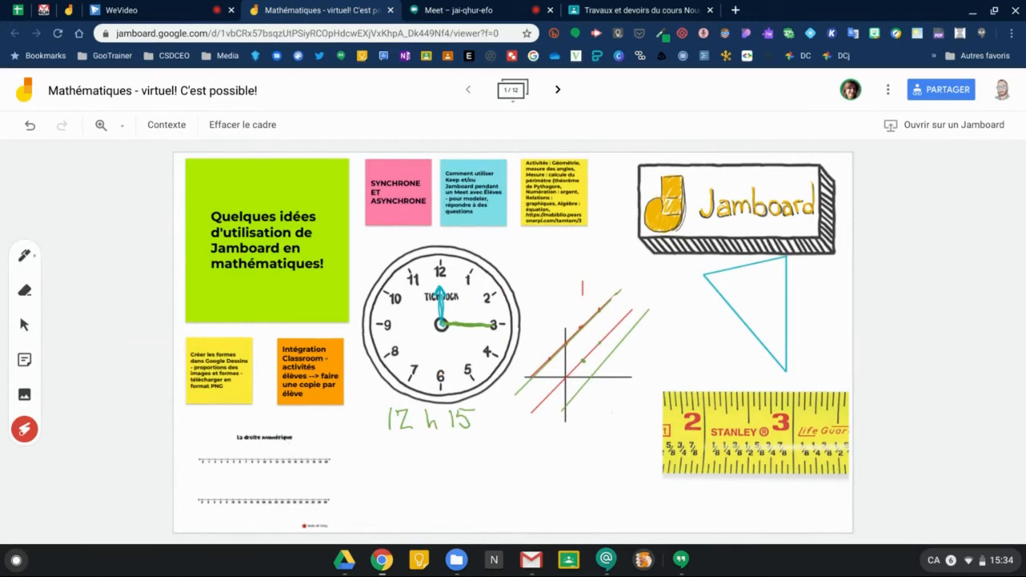
pyautogui.click(558, 91)
pyautogui.click(558, 92)
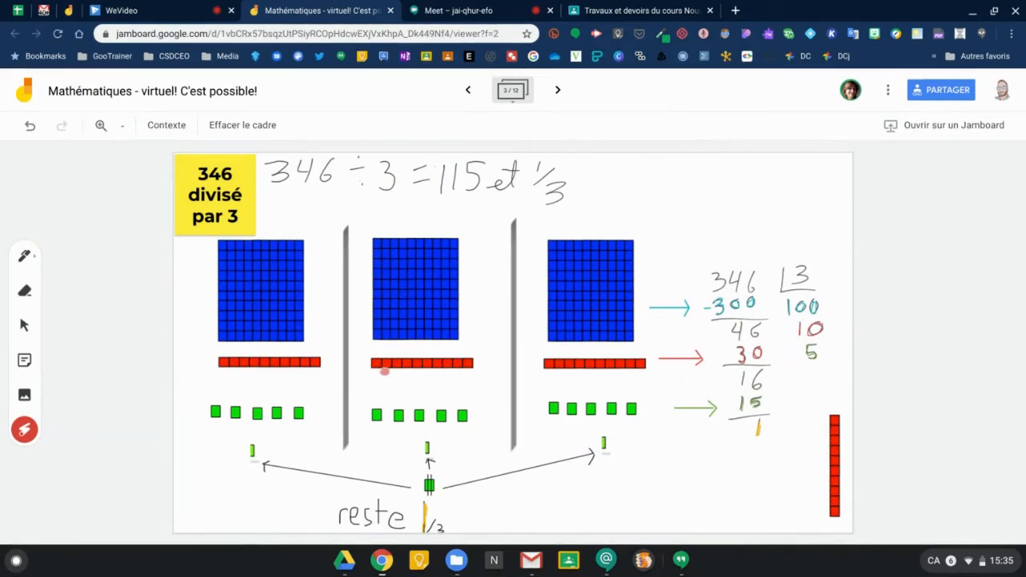
pyautogui.click(559, 90)
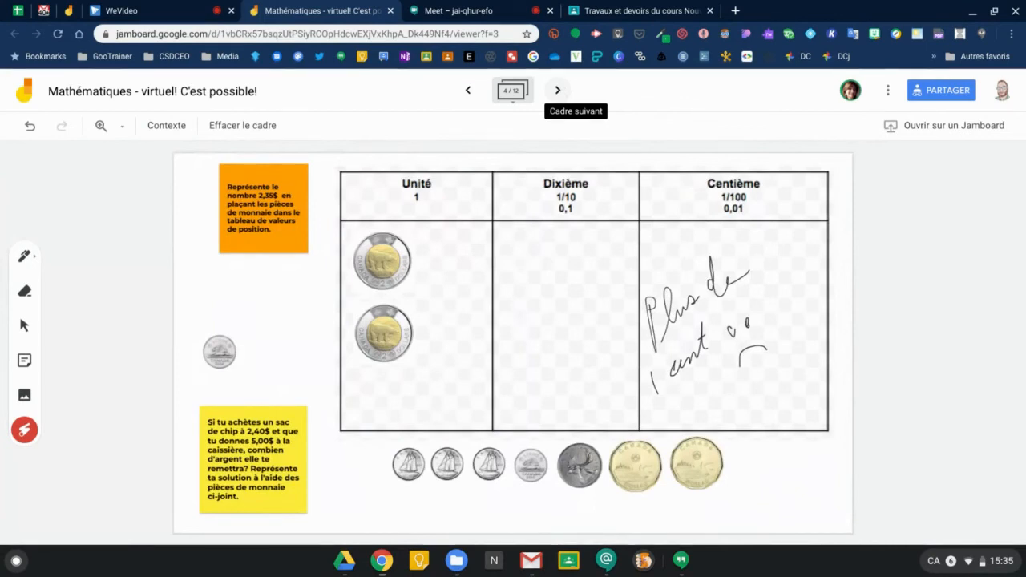
pyautogui.click(559, 91)
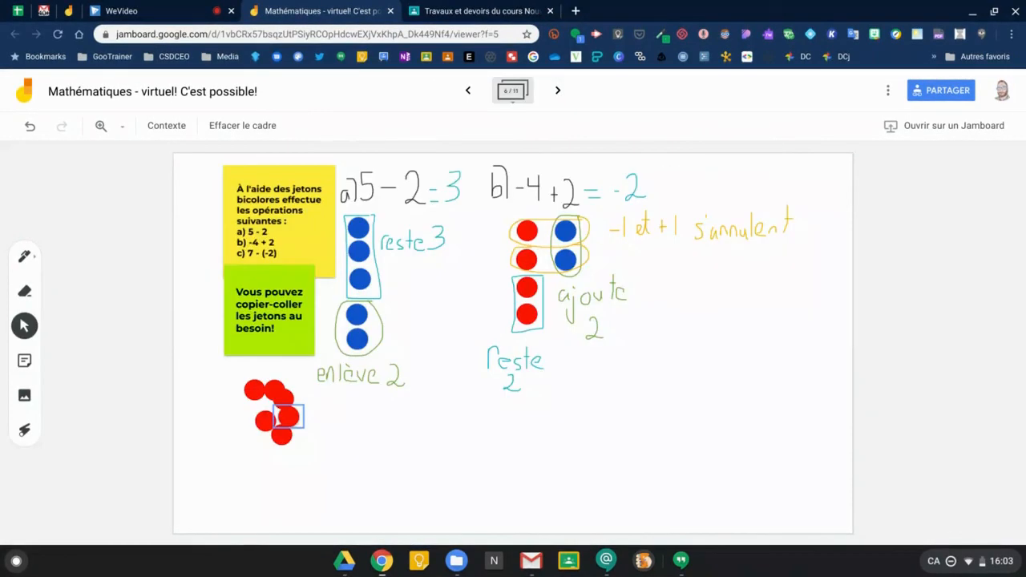
# Drag one red token out of the cluster, then draw a pen line across the parking-cost graph.
pyautogui.click(287, 416)
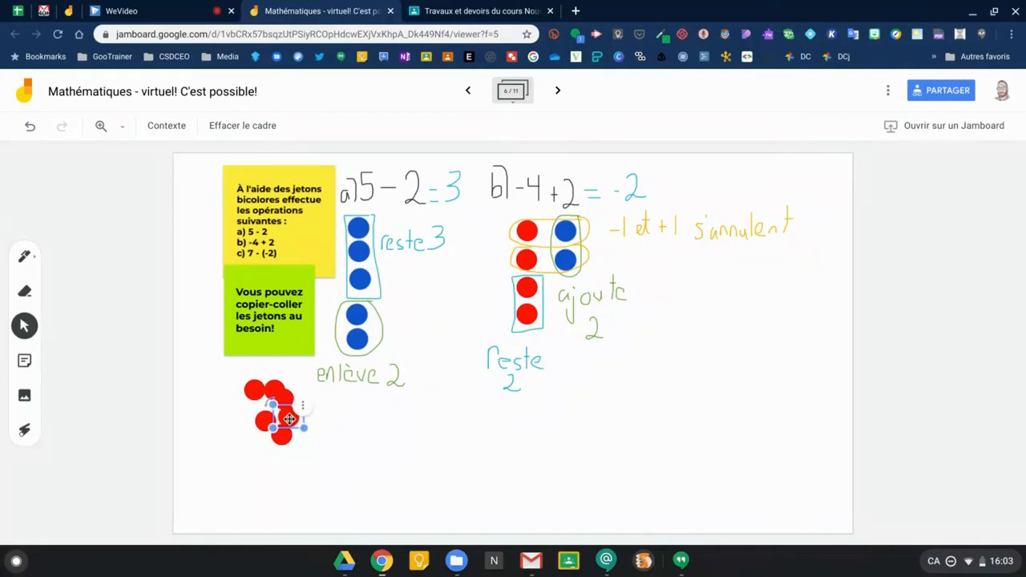
pyautogui.moveTo(290, 419); pyautogui.dragTo(393, 414)
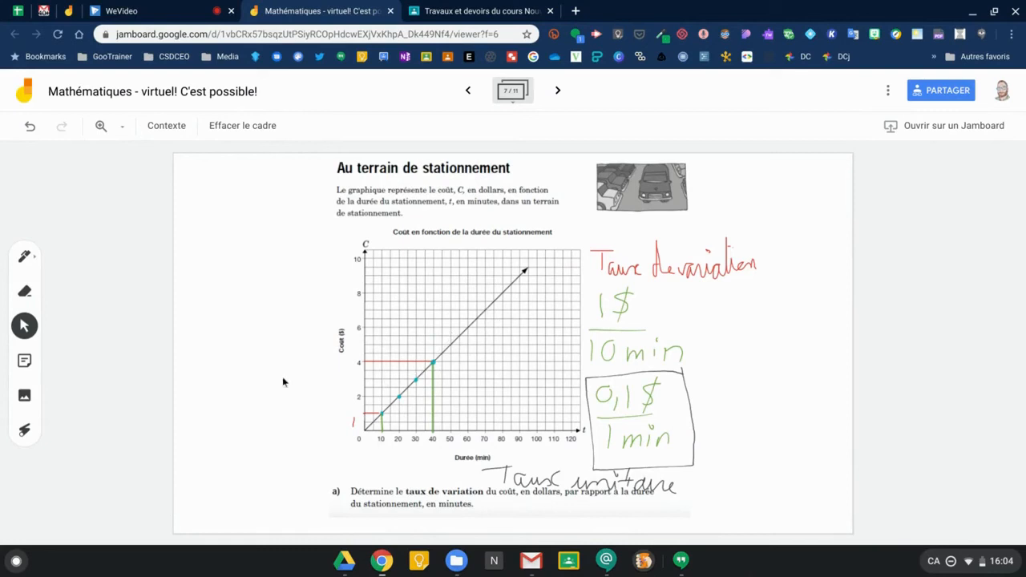
pyautogui.click(24, 258)
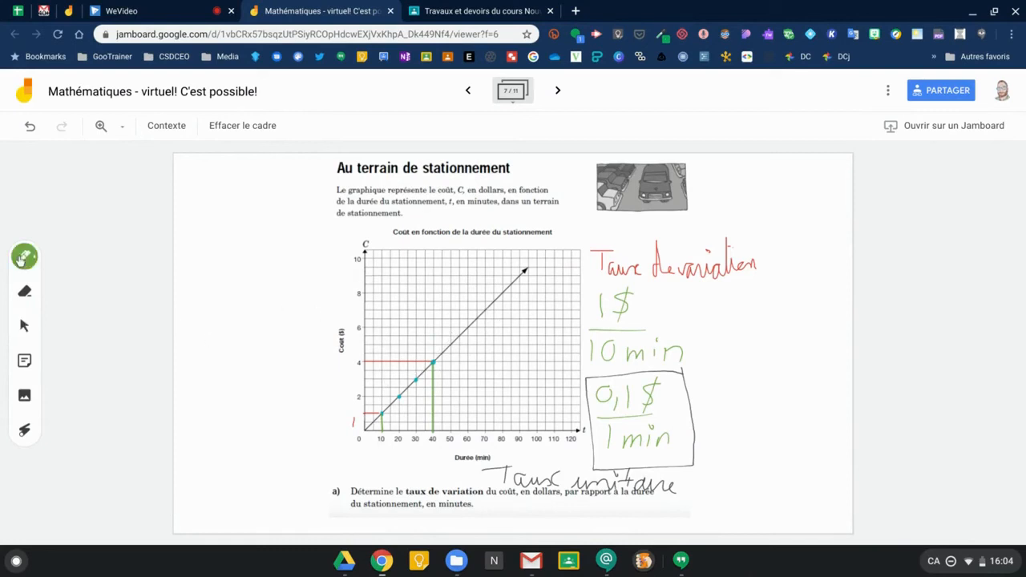
pyautogui.moveTo(387, 272); pyautogui.dragTo(478, 325)
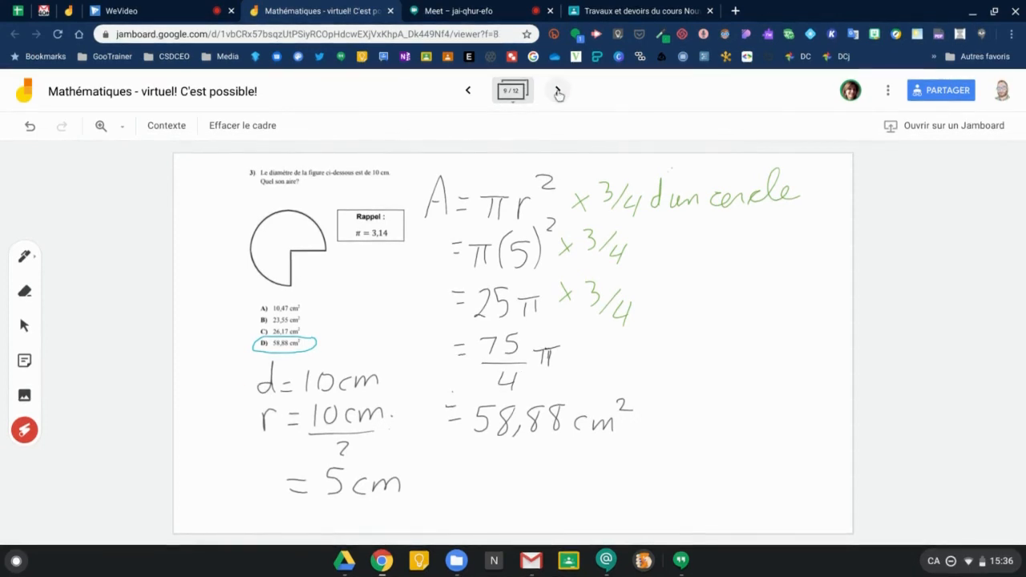
# Open the frame overview, step back frame by frame to frame 1, then close the overview.
pyautogui.doubleClick(469, 91)
pyautogui.click(513, 88)
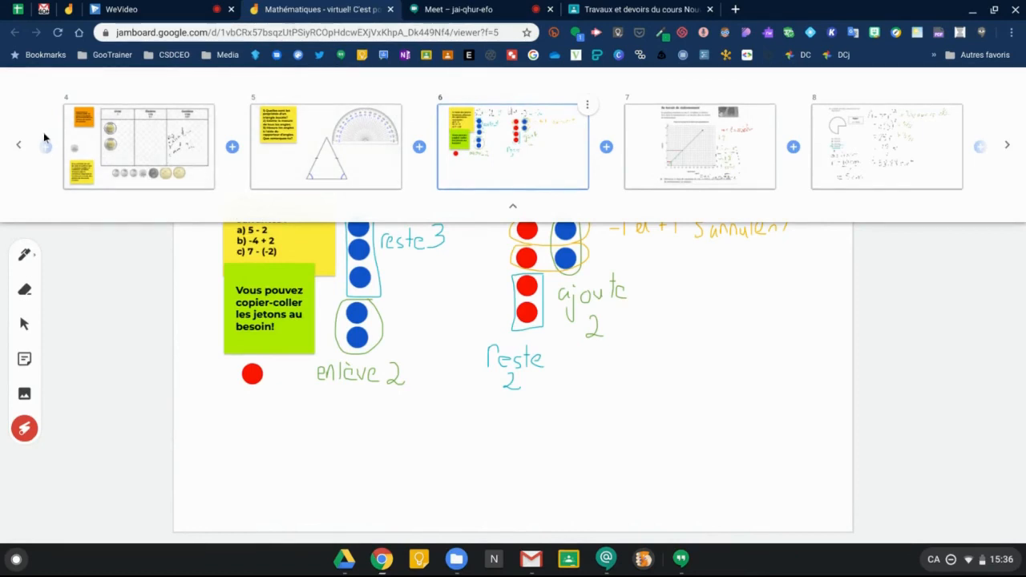
pyautogui.click(18, 149)
pyautogui.click(19, 148)
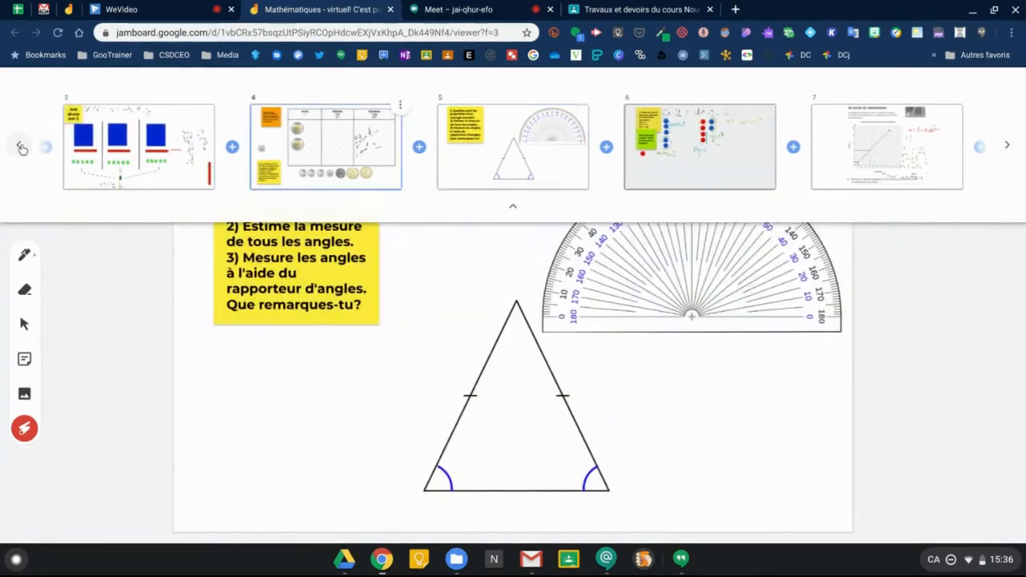
pyautogui.click(21, 148)
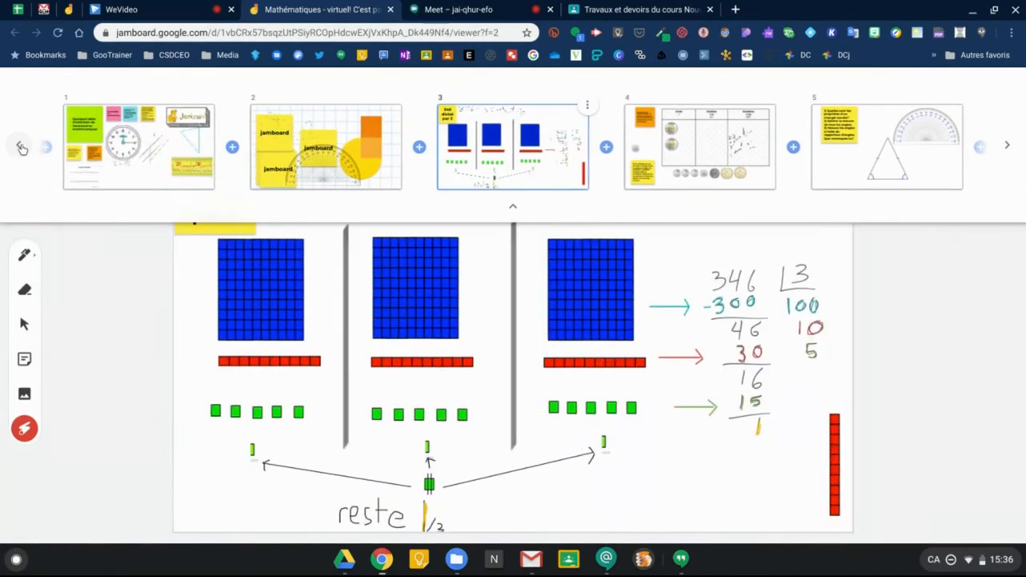
pyautogui.click(19, 149)
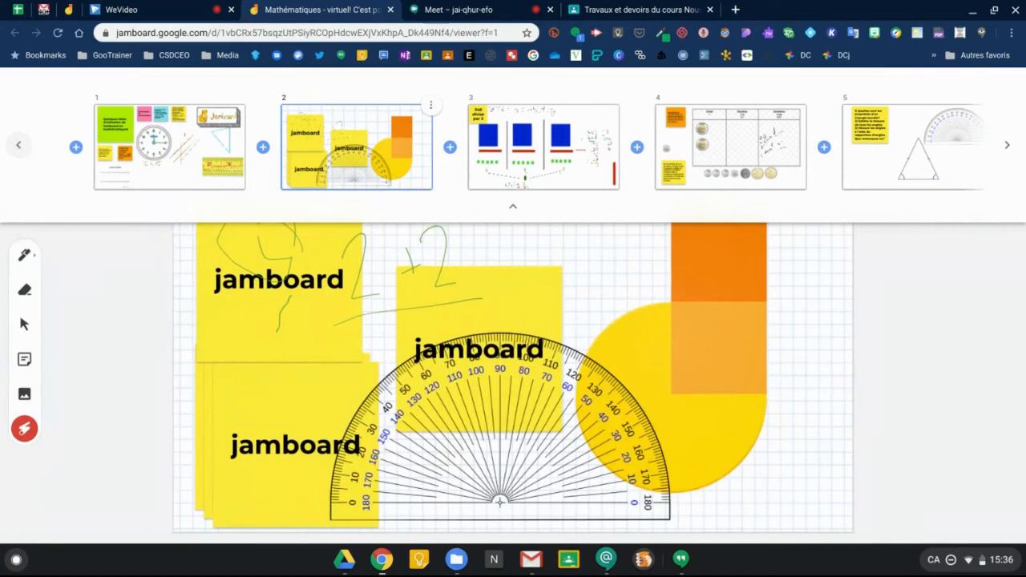
pyautogui.click(19, 149)
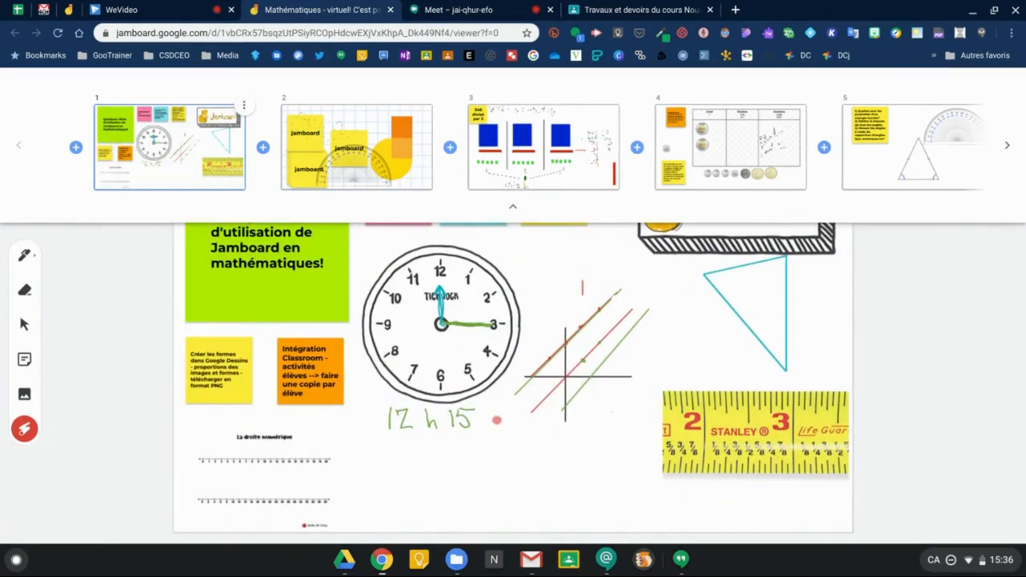
pyautogui.click(513, 206)
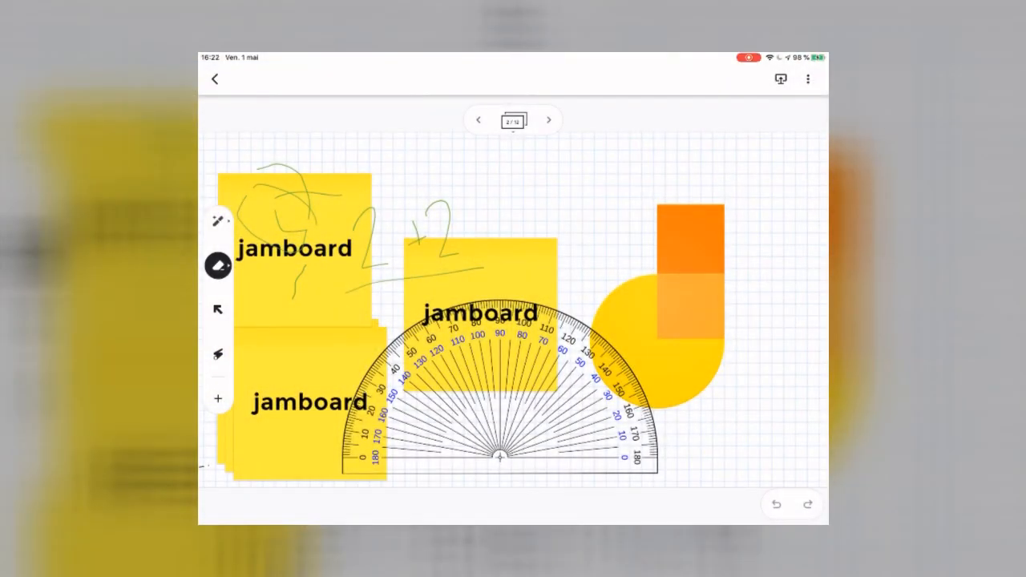
# On the next frame, draw a clean circle and an enlarged square using the shape-recognising pen.
pyautogui.click(548, 119)
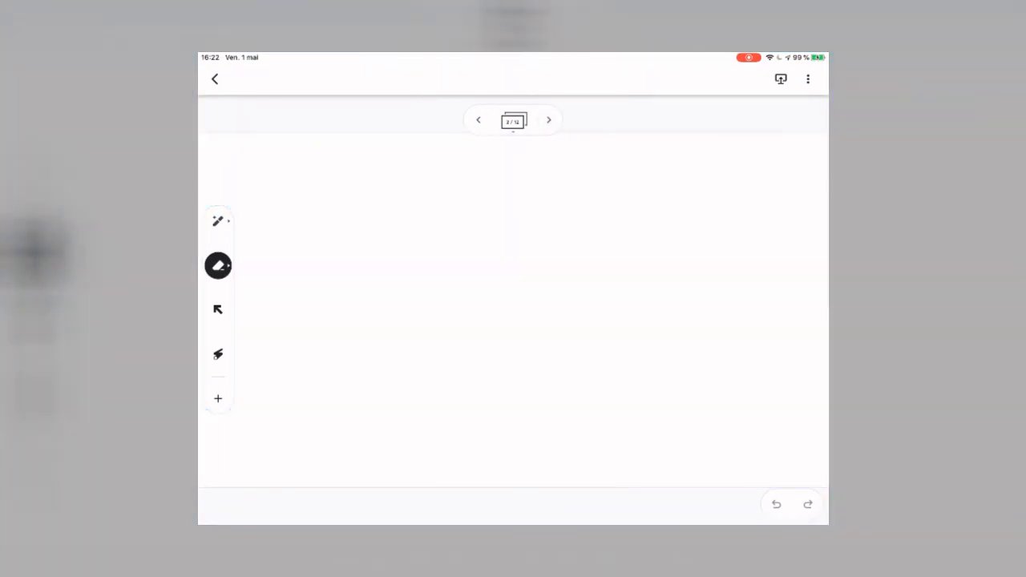
pyautogui.click(218, 221)
pyautogui.click(218, 221)
pyautogui.click(299, 367)
pyautogui.moveTo(354, 217); pyautogui.dragTo(357, 216)
pyautogui.moveTo(308, 345)
pyautogui.mouseDown()
pyautogui.moveTo(389, 345)
pyautogui.moveTo(308, 344)
pyautogui.mouseUp()
pyautogui.moveTo(353, 391); pyautogui.dragTo(346, 390)
# Sketch a fir tree with AutoDraw, accept the suggested tree, and move it right and enlarge it.
pyautogui.click(218, 221)
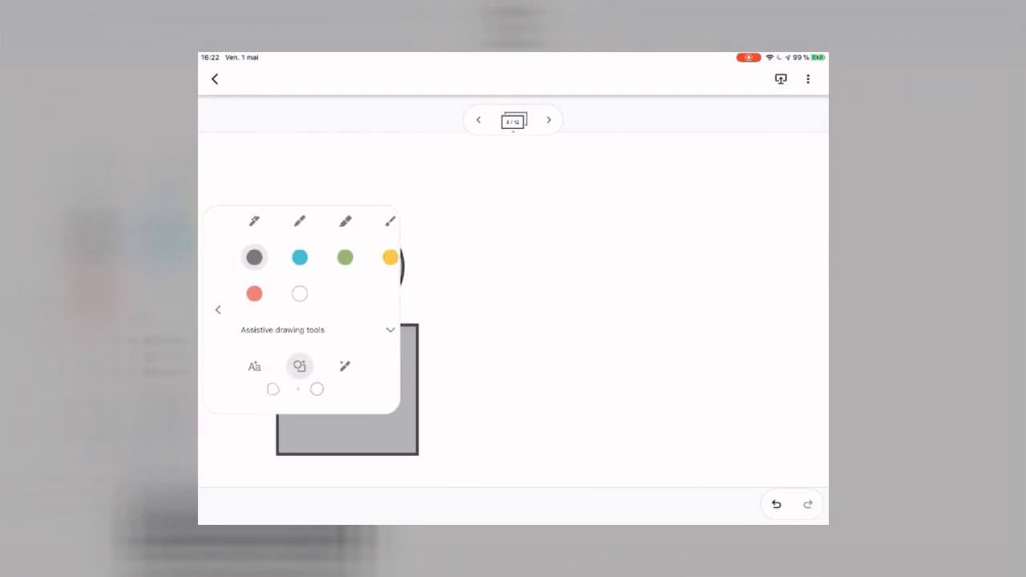
pyautogui.click(344, 366)
pyautogui.moveTo(531, 198)
pyautogui.mouseDown()
pyautogui.moveTo(610, 356)
pyautogui.moveTo(539, 210)
pyautogui.mouseUp()
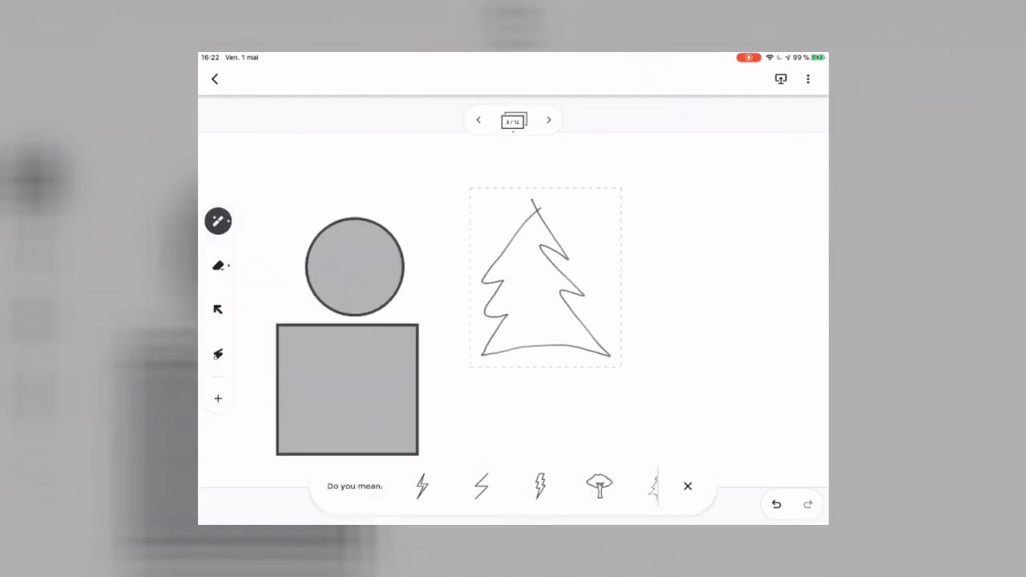
pyautogui.click(543, 486)
pyautogui.moveTo(548, 276); pyautogui.dragTo(716, 278)
# Handwrite a word starting with 'A' using handwriting recognition and nudge the recognised text down-left.
pyautogui.click(218, 221)
pyautogui.click(254, 366)
pyautogui.moveTo(453, 225); pyautogui.dragTo(503, 278)
pyautogui.moveTo(521, 232); pyautogui.dragTo(551, 269)
pyautogui.moveTo(570, 235)
pyautogui.mouseDown()
pyautogui.moveTo(570, 269)
pyautogui.moveTo(641, 270)
pyautogui.mouseUp()
pyautogui.moveTo(695, 238); pyautogui.dragTo(703, 270)
pyautogui.moveTo(709, 191); pyautogui.dragTo(724, 271)
pyautogui.moveTo(685, 177); pyautogui.dragTo(680, 198)
# Add an enlarged calendar sticker and a green check emoji sticker to the frame.
pyautogui.click(218, 398)
pyautogui.click(323, 333)
pyautogui.moveTo(531, 352); pyautogui.dragTo(663, 515)
pyautogui.scroll(5, 541, 365)
pyautogui.click(218, 309)
pyautogui.click(218, 398)
pyautogui.moveTo(320, 270); pyautogui.dragTo(645, 208)
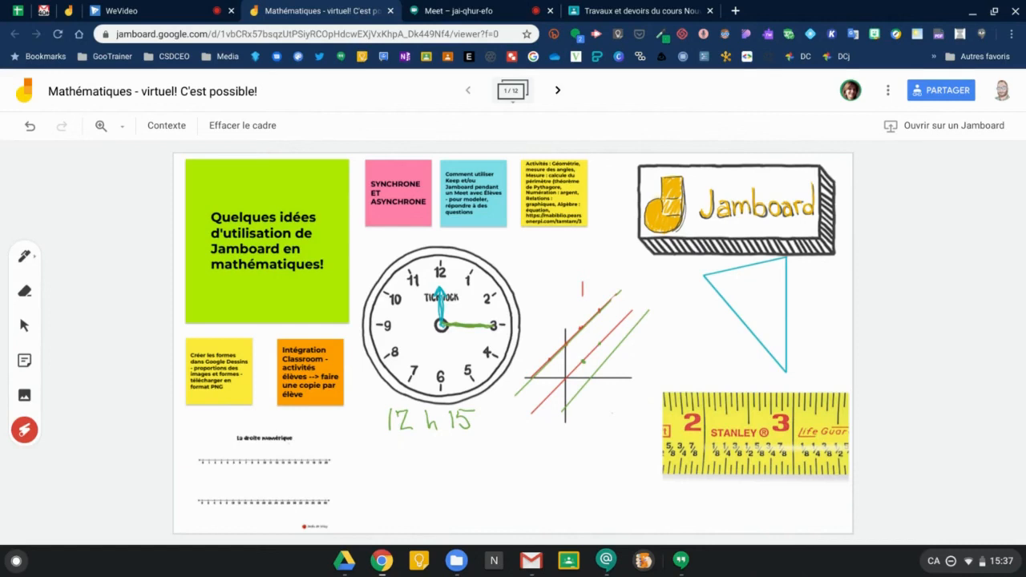